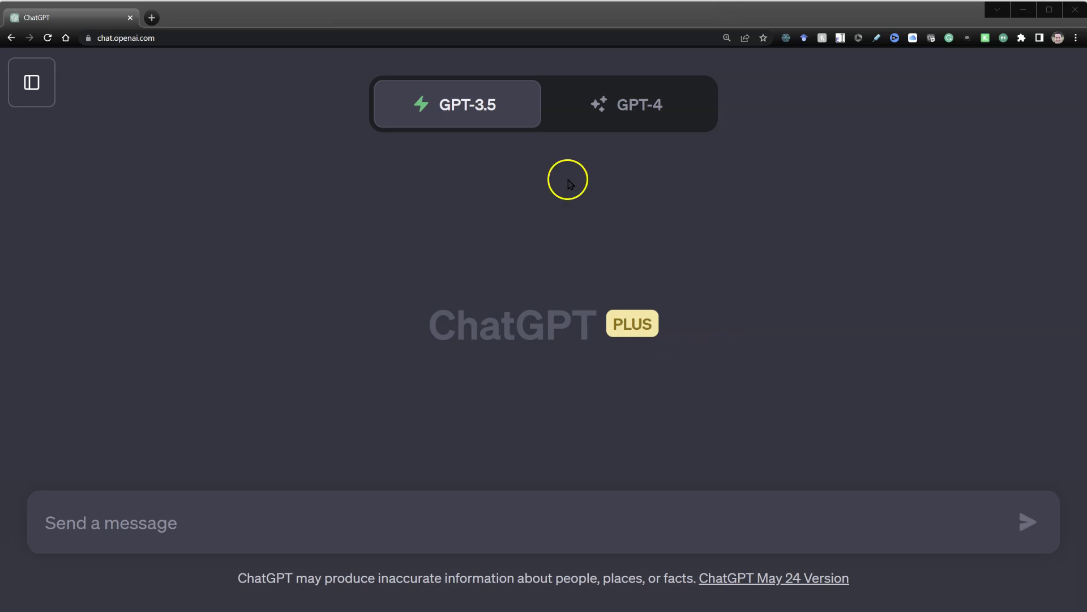
- Switch the new chat to the GPT-4 model in its Default mode
mouse_move(630, 126)
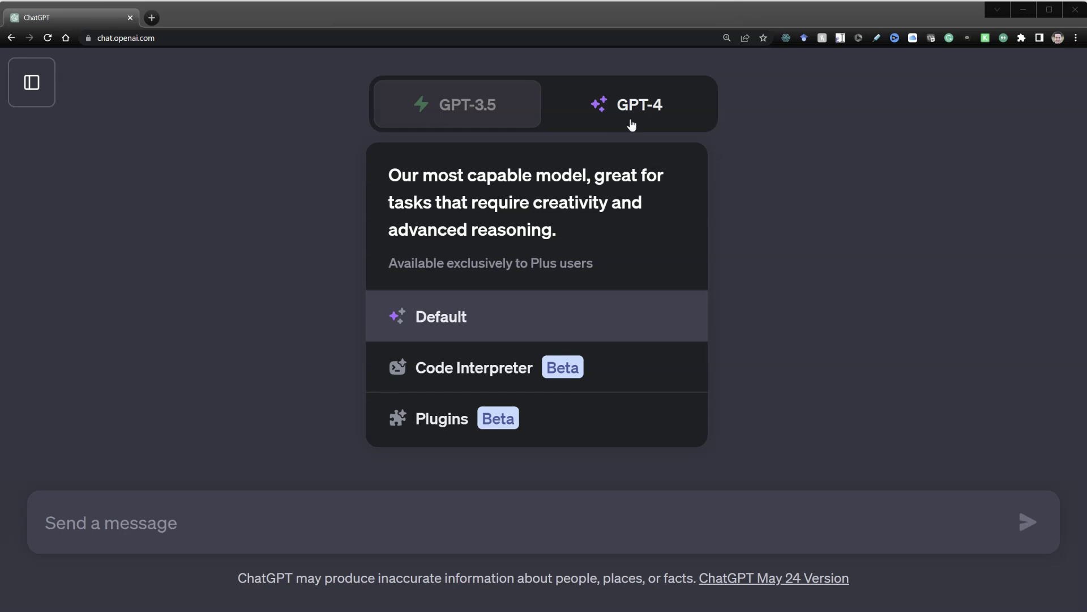
click(687, 114)
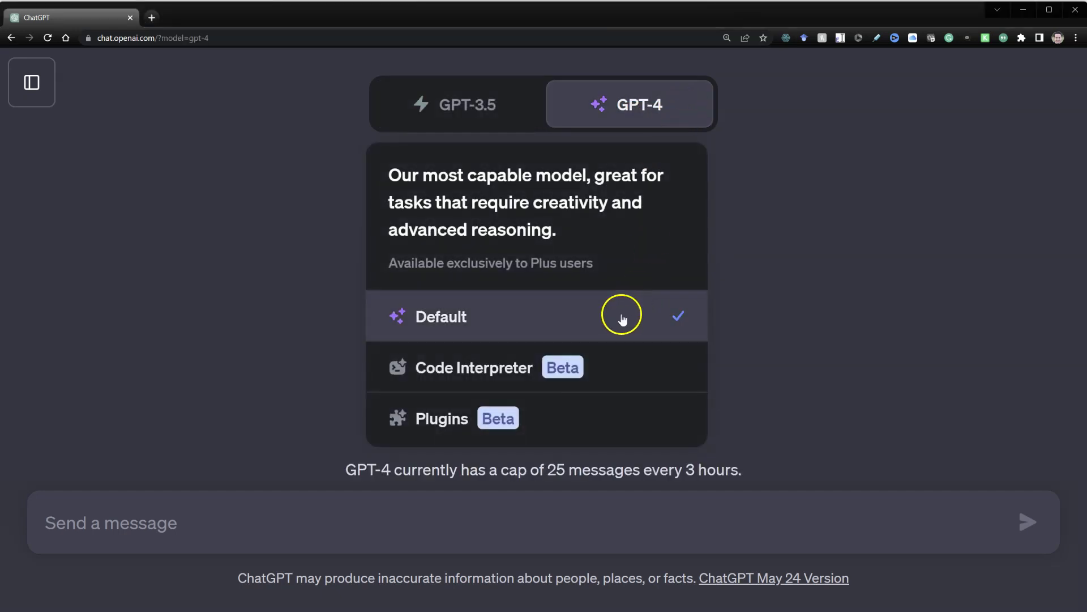
click(621, 315)
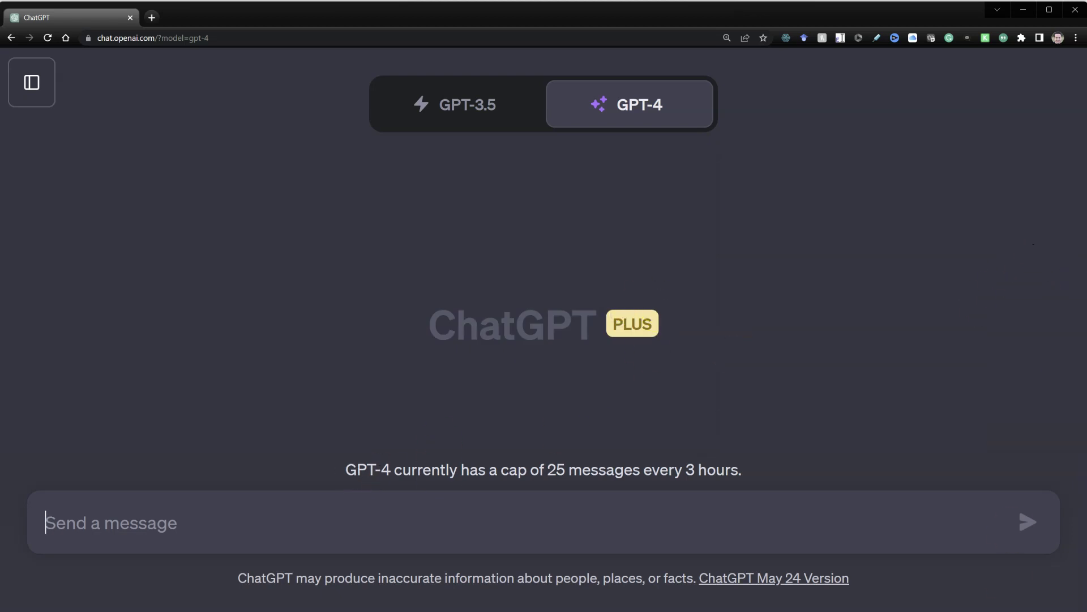
- Ask GPT-4 about the purposes and distinctions of t-tests, regressions, correlations and ANOVA
text(What are the p)
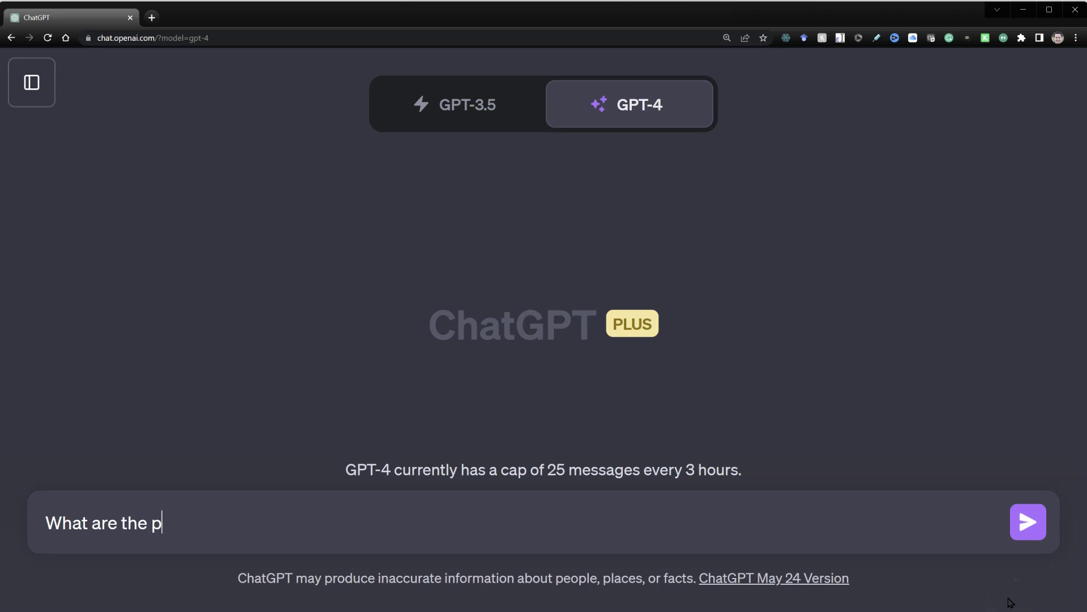
text(urposes and distin)
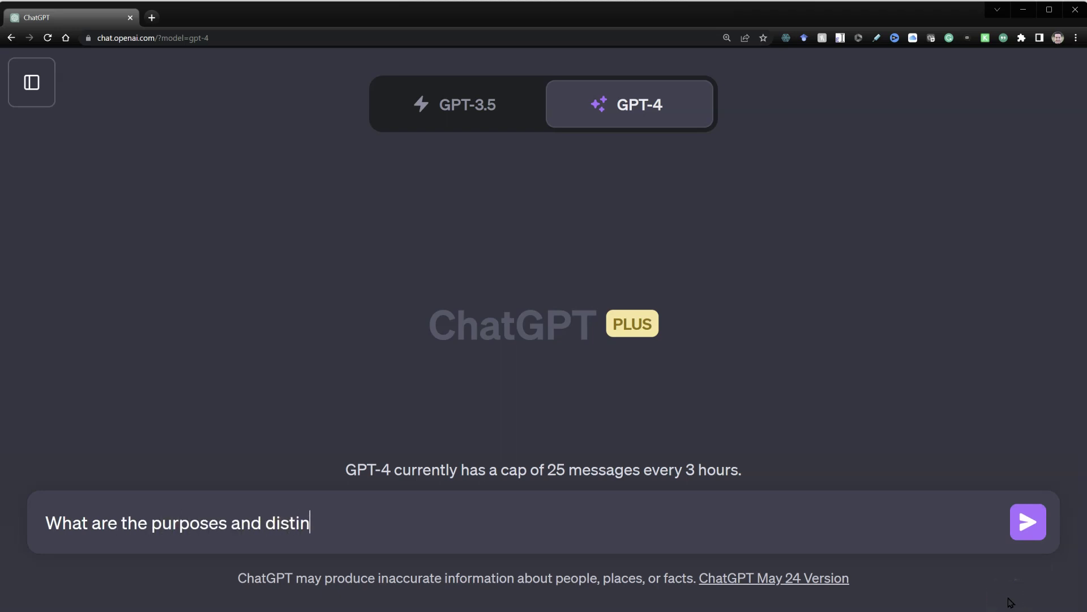
text(ctions between)
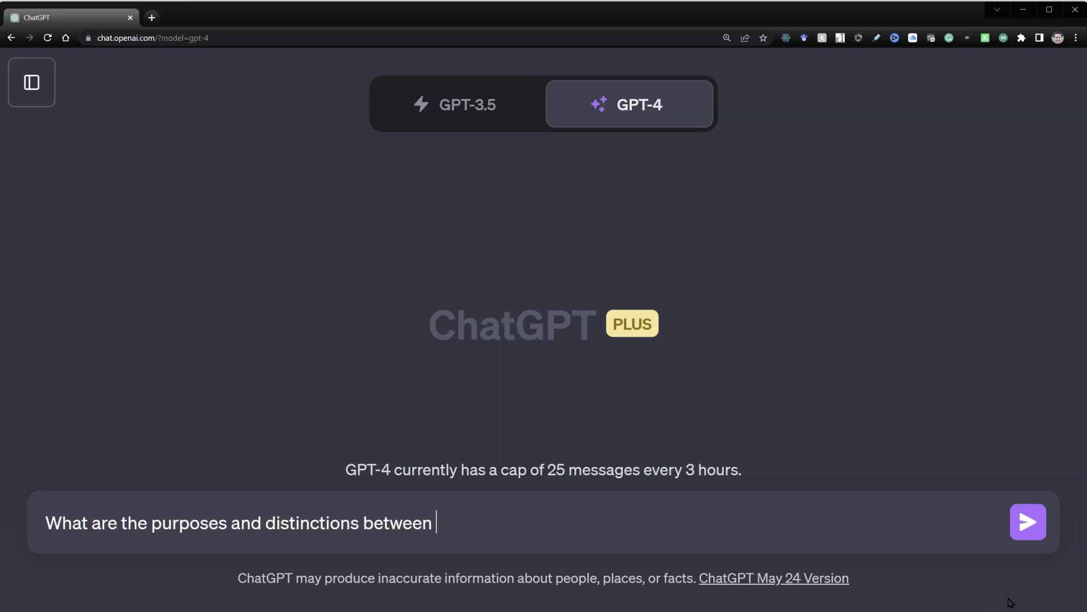
text( t-tests, regre)
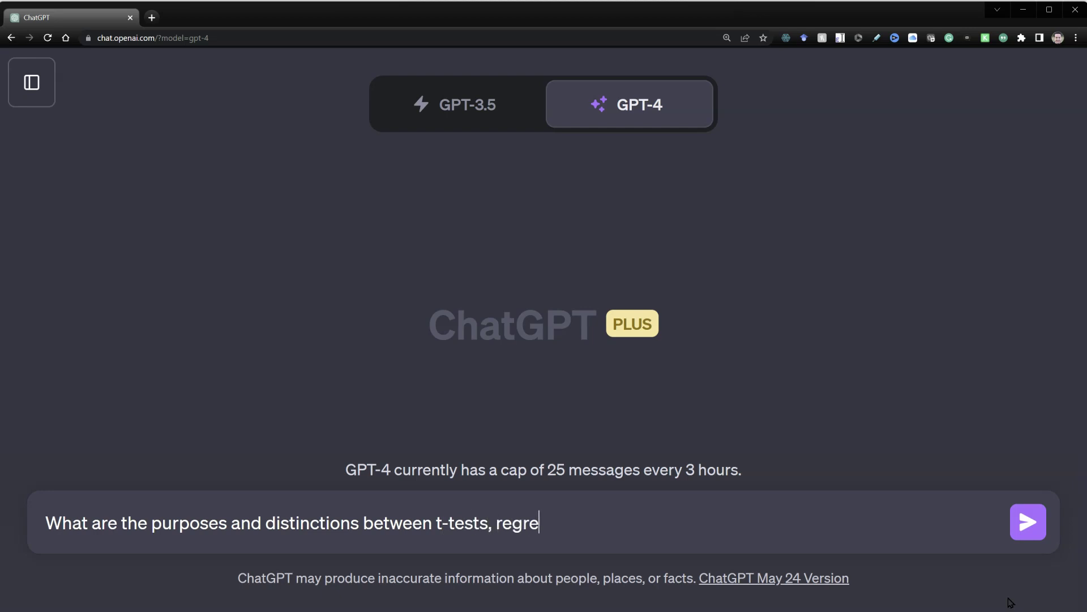
text(ssions, correlation)
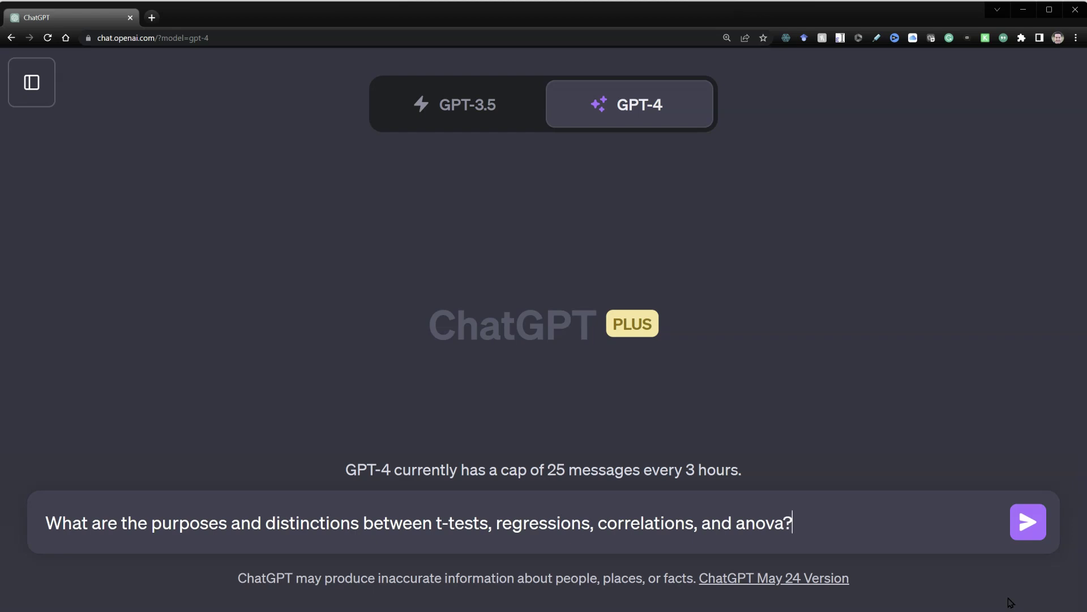
text(s, and anova?)
key(Return)
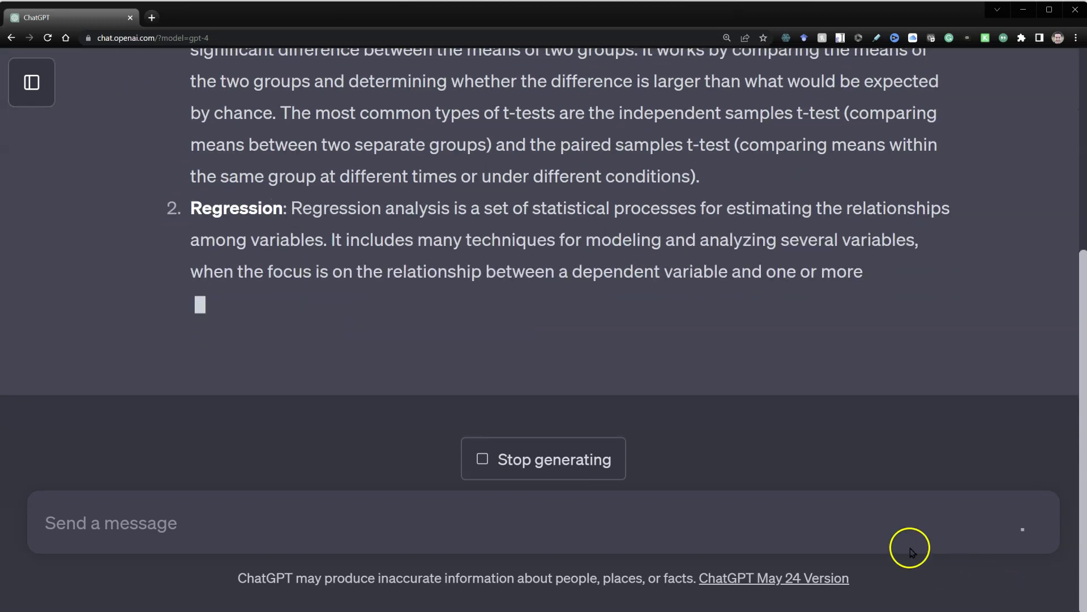
scroll(893, 340, up, 3)
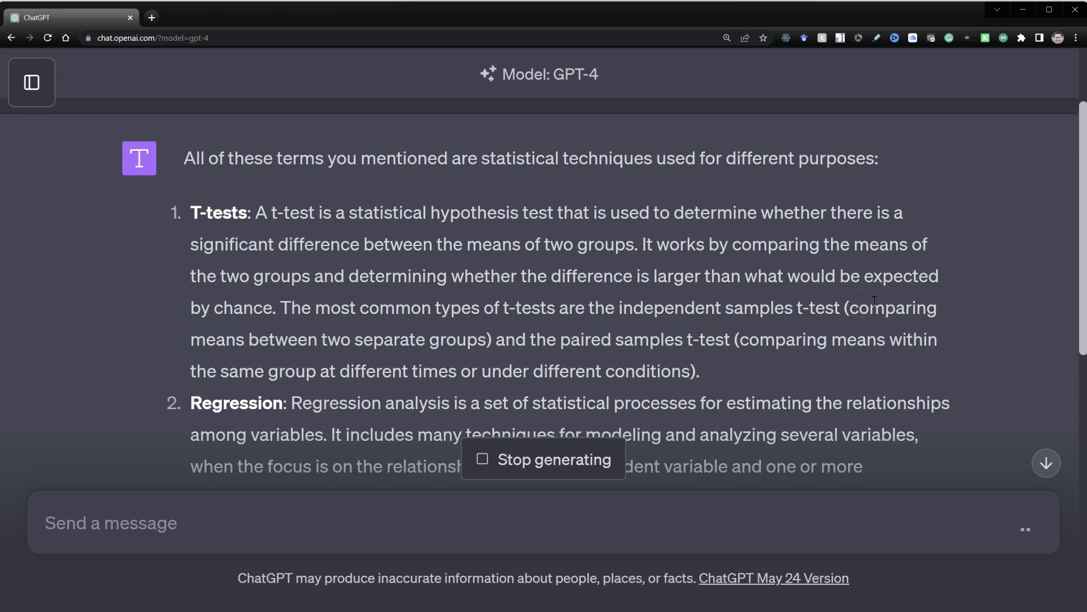
scroll(872, 293, down, 3)
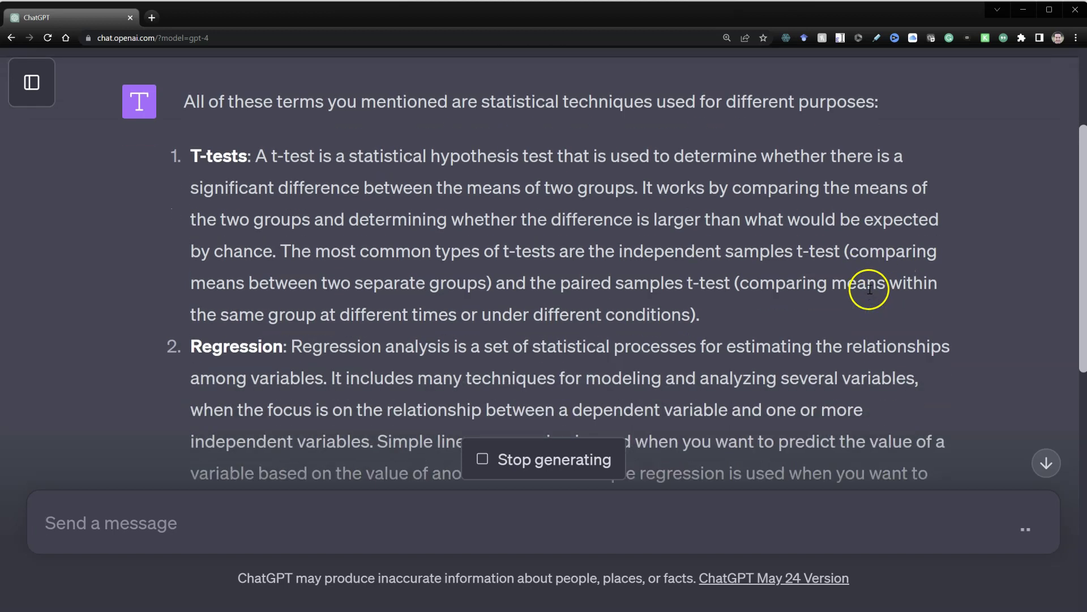
scroll(872, 294, down, 10)
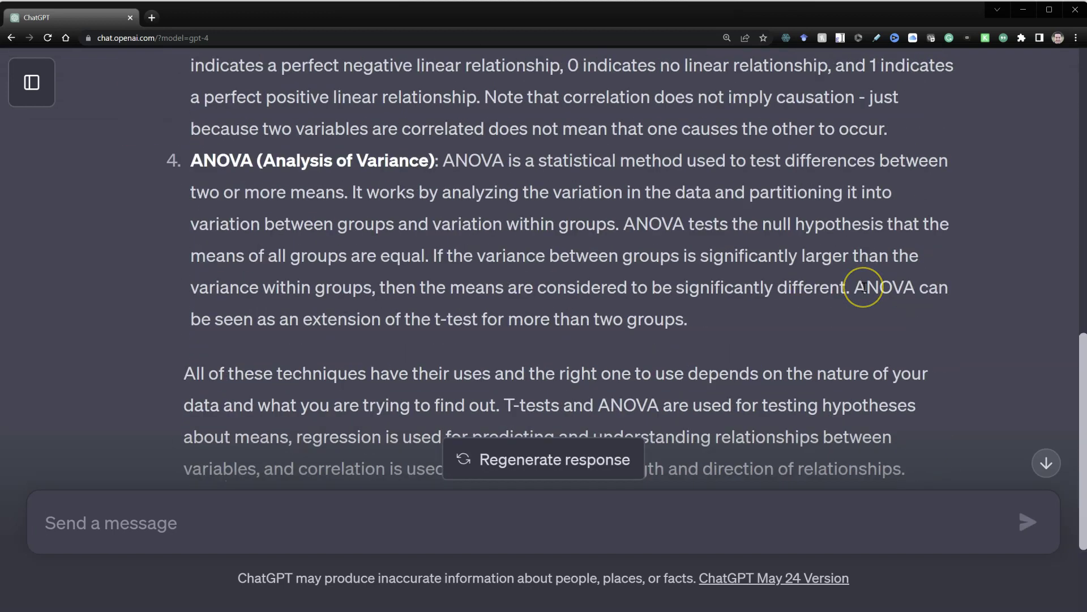
- Highlight the sentence calling ANOVA an extended t-test and the closing summary paragraph
drag(855, 287, 862, 318)
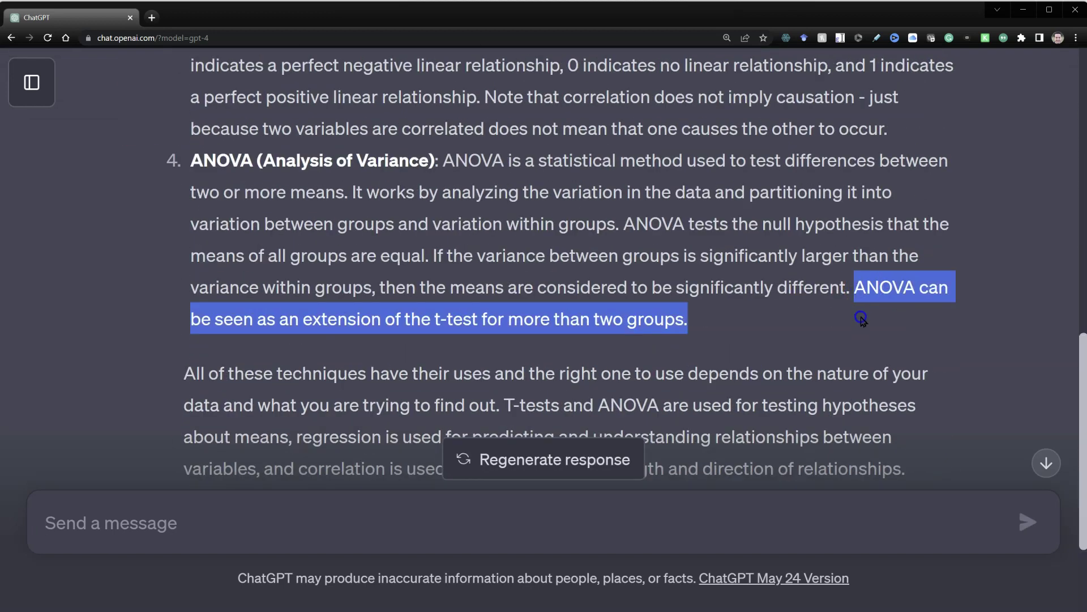
drag(776, 327, 709, 327)
scroll(707, 327, down, 1)
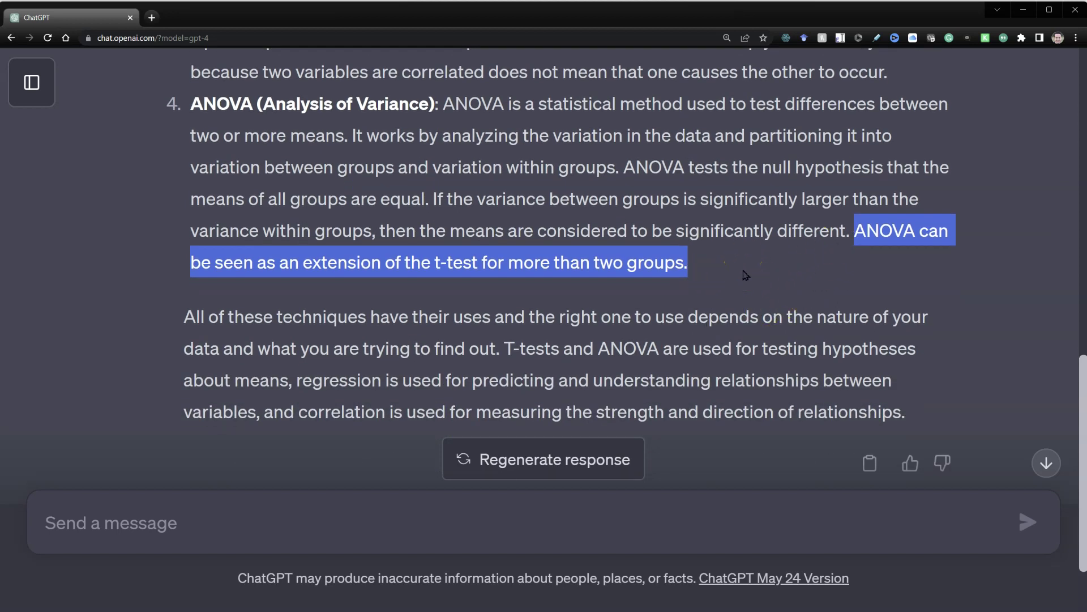
drag(196, 317, 967, 410)
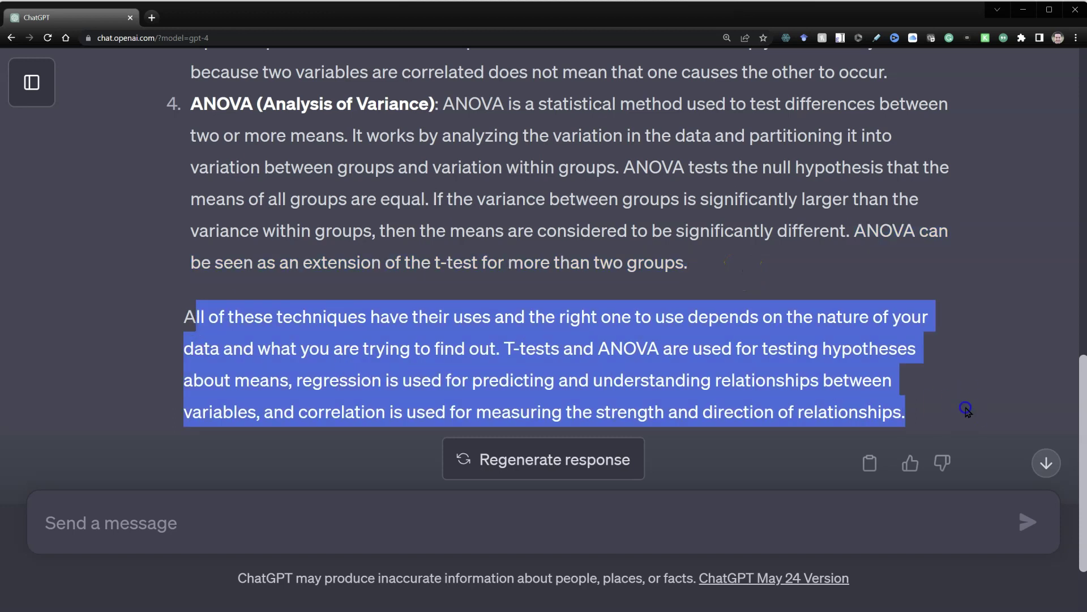
click(732, 384)
scroll(735, 388, down, 2)
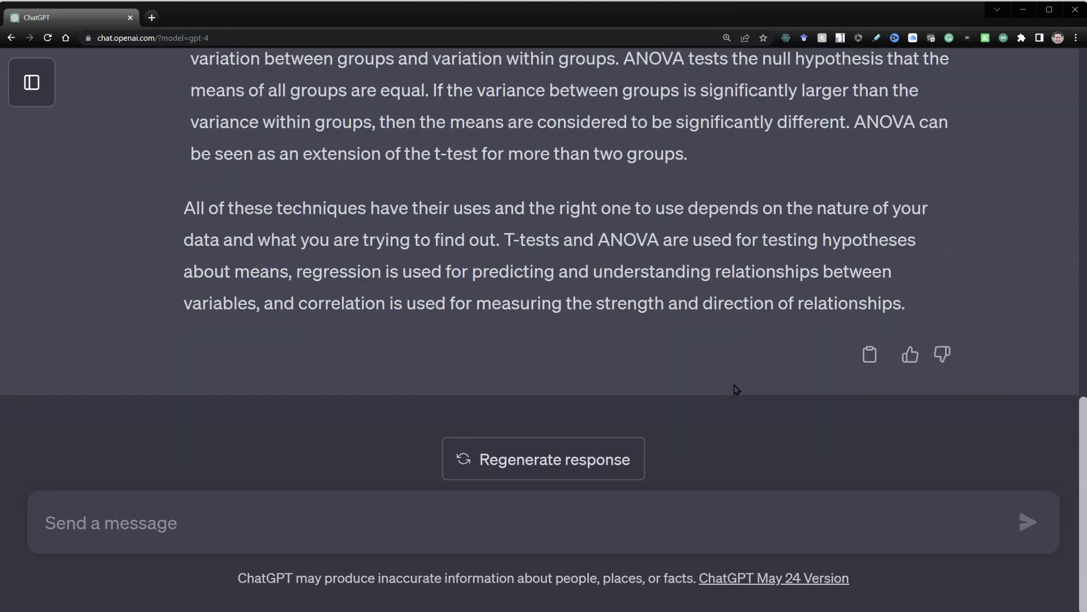
click(504, 531)
- Ask GPT-4 how formative and reflective measurement models differ
text(What are the differences between formative and reflective measurement approac)
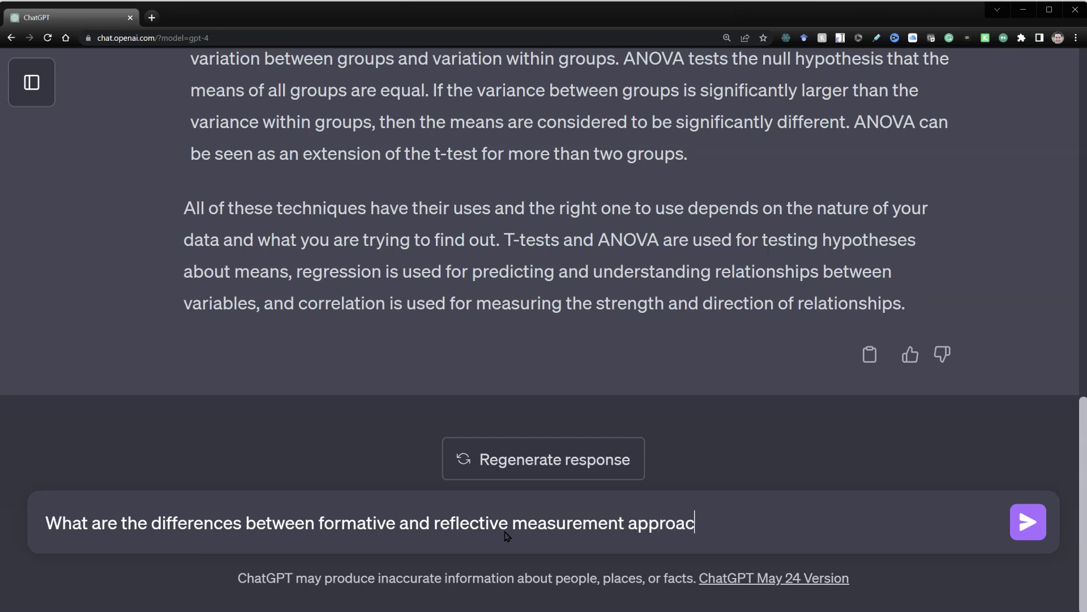
key(Return)
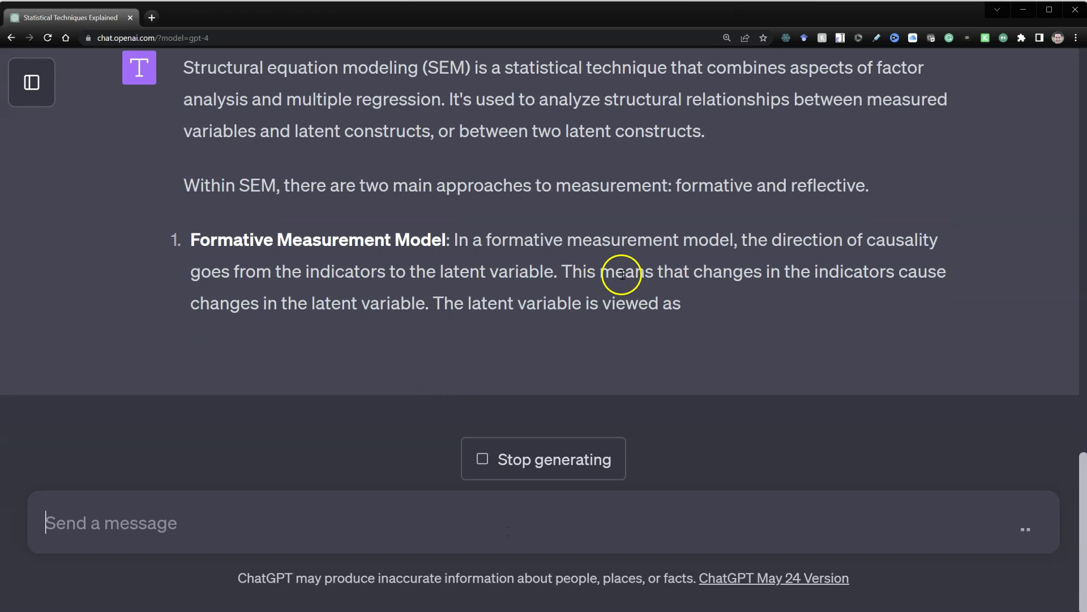
scroll(623, 227, up, 2)
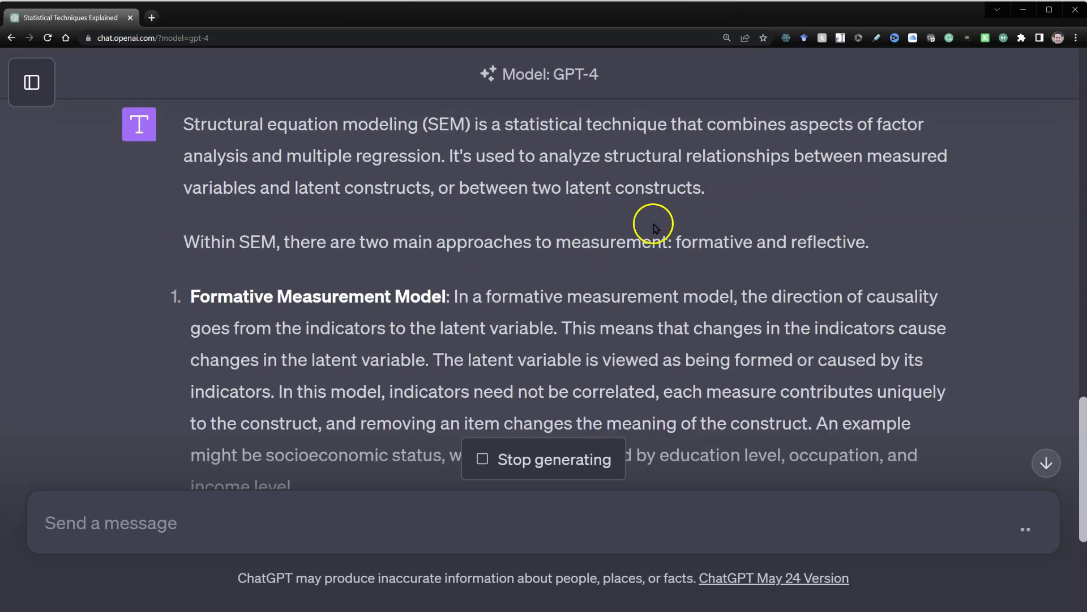
scroll(572, 272, down, 2)
scroll(362, 266, down, 3)
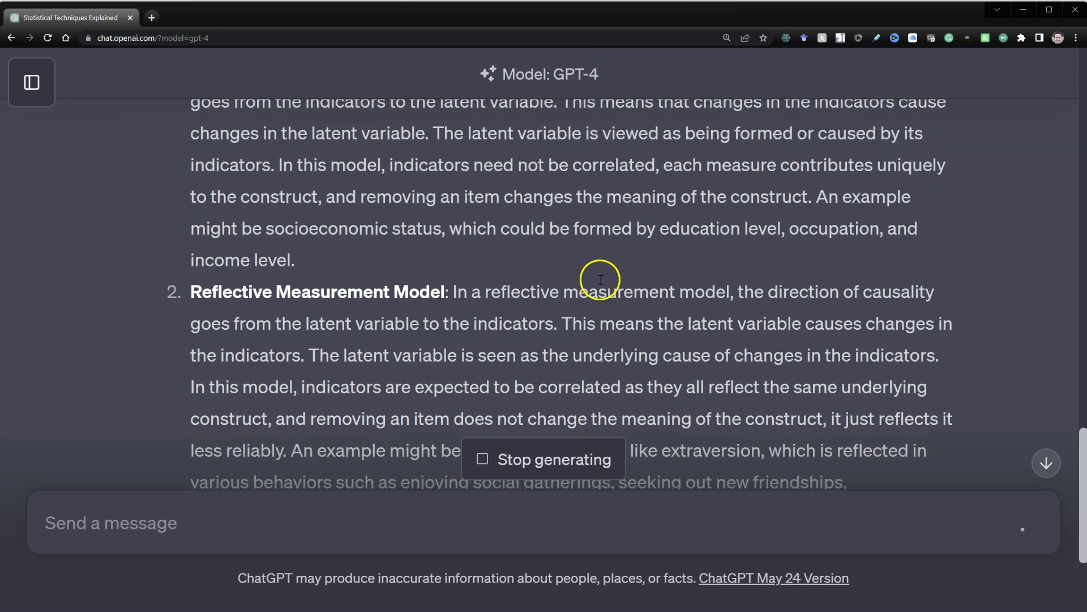
scroll(601, 280, up, 3)
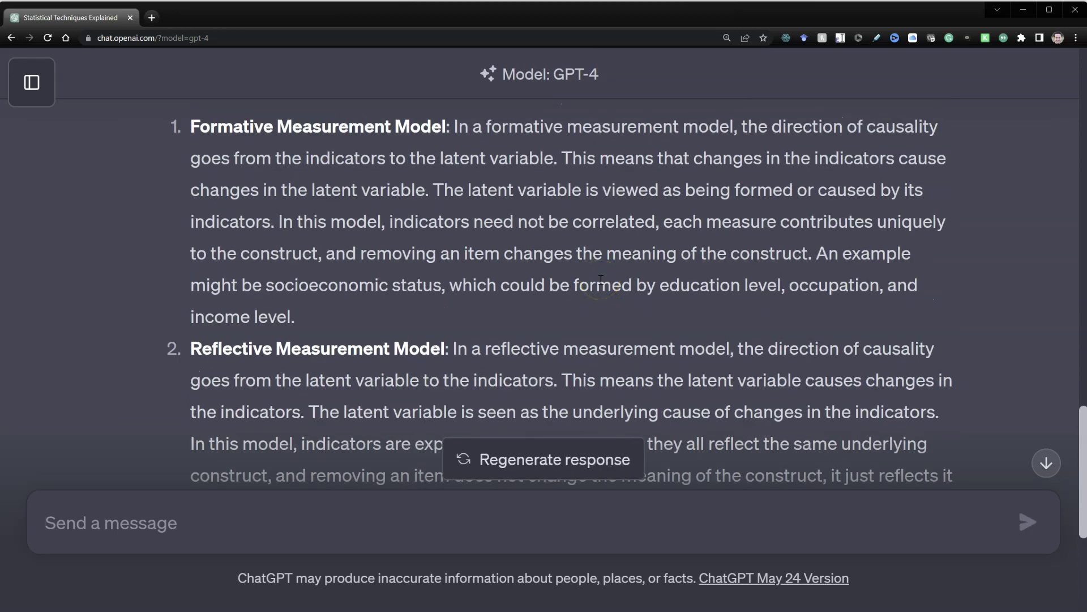
- Highlight the latent-variable and reflective-model sentences, then read to the answer's closing advice
drag(434, 190, 813, 251)
scroll(790, 267, down, 4)
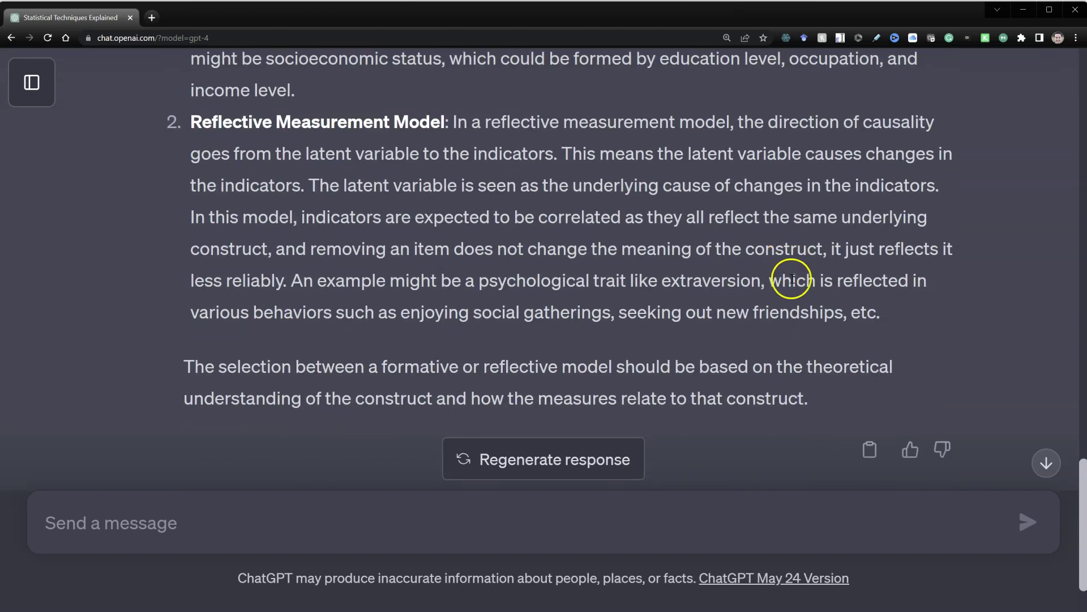
drag(563, 152, 592, 173)
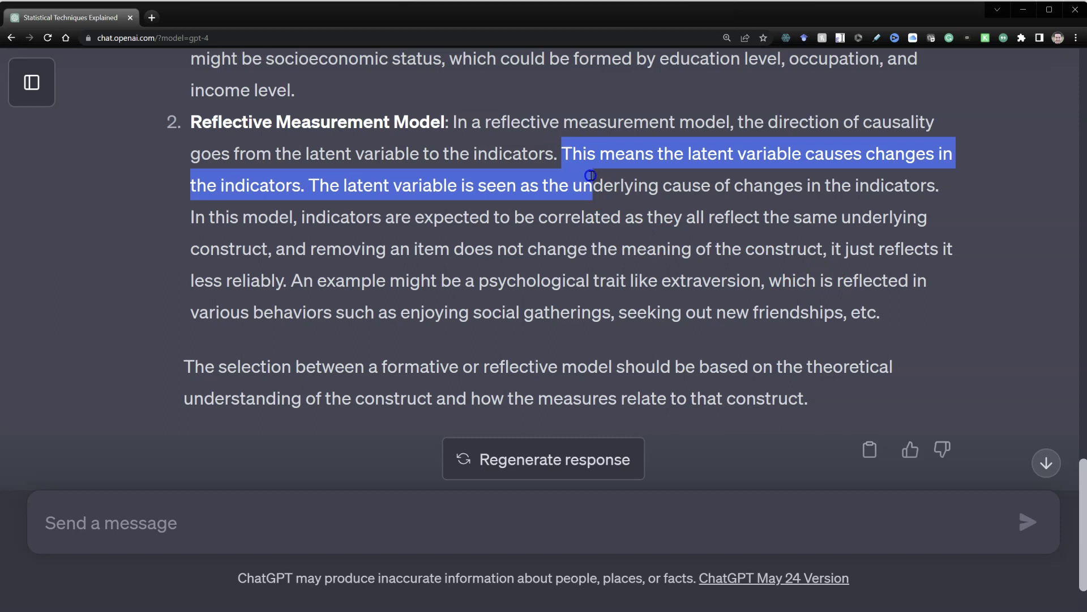
drag(592, 176, 283, 271)
click(348, 307)
scroll(357, 314, down, 3)
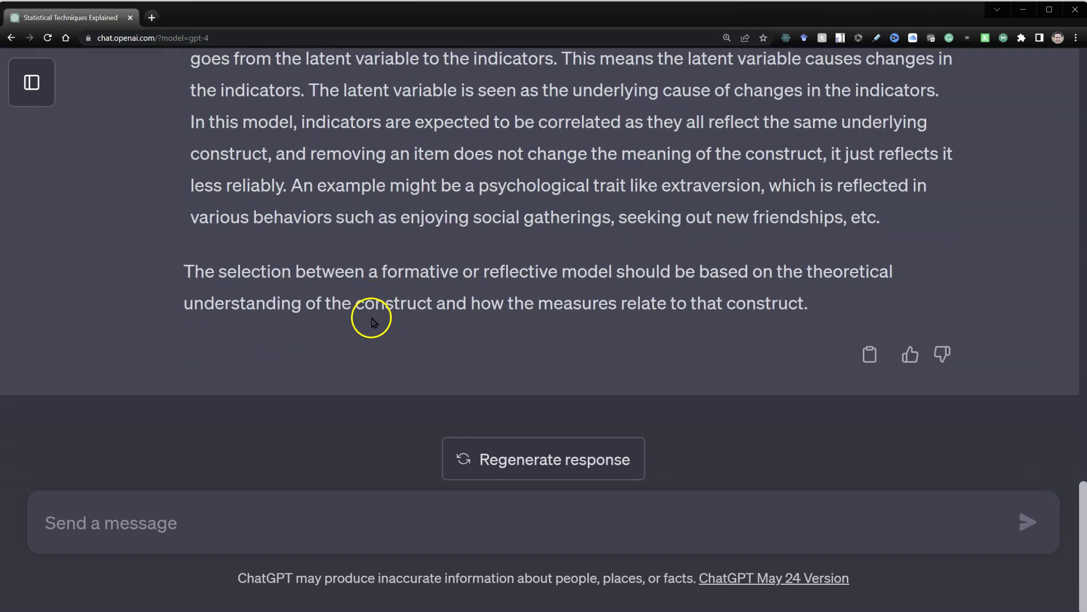
- Ask GPT-4 when to use a variable as a mediator rather than a moderator
click(265, 513)
text(When would I used a variable as a mediator rather than a moderator in SEM?)
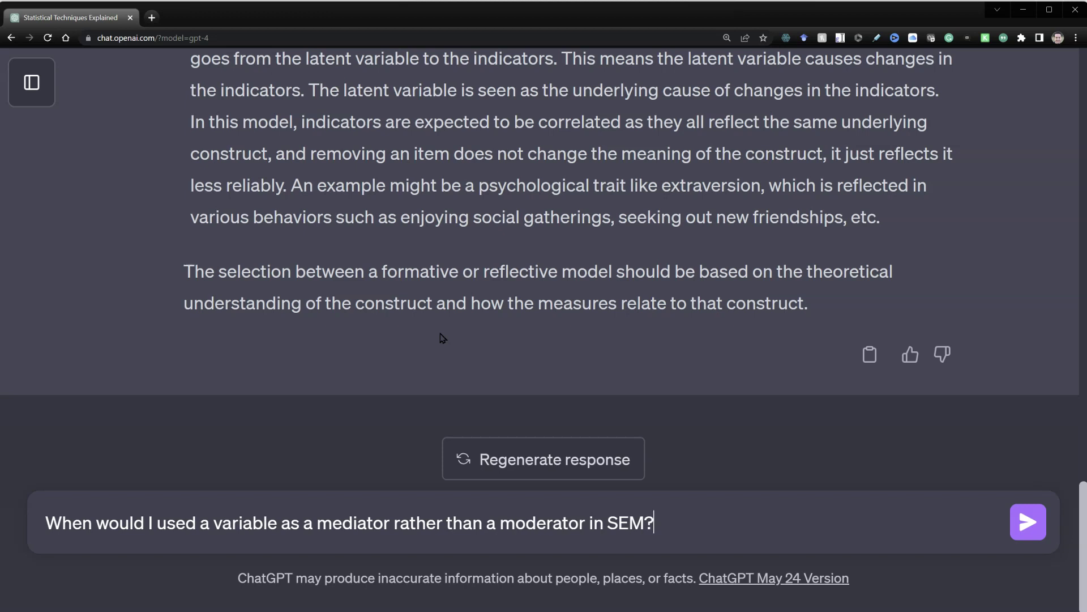
key(Return)
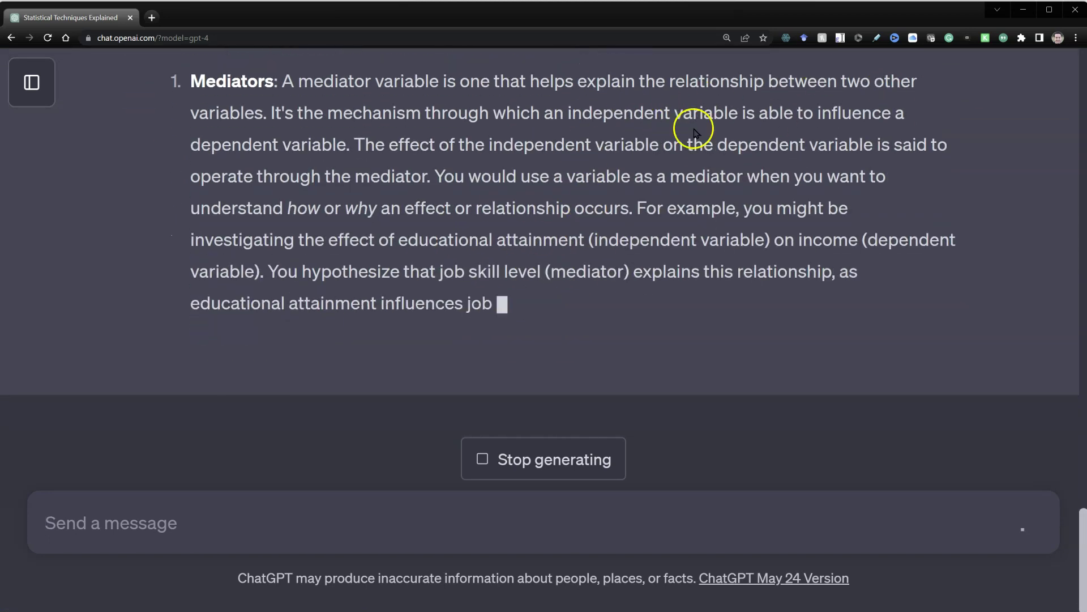
scroll(480, 216, up, 2)
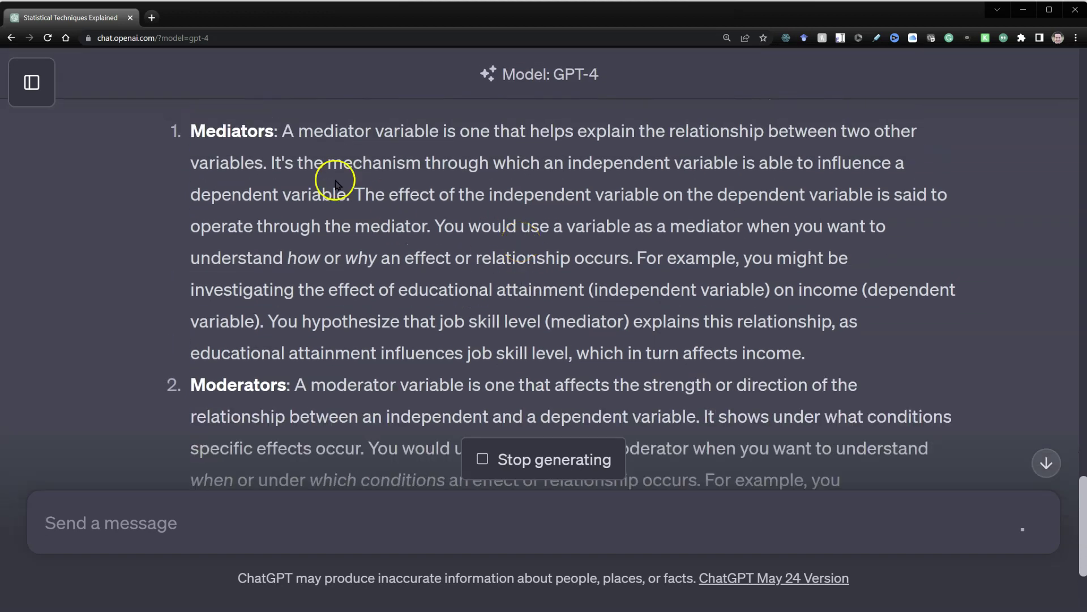
- Highlight the Mediators mechanism sentence, the Moderators definition and the summary's choosing sentence
drag(276, 165, 359, 184)
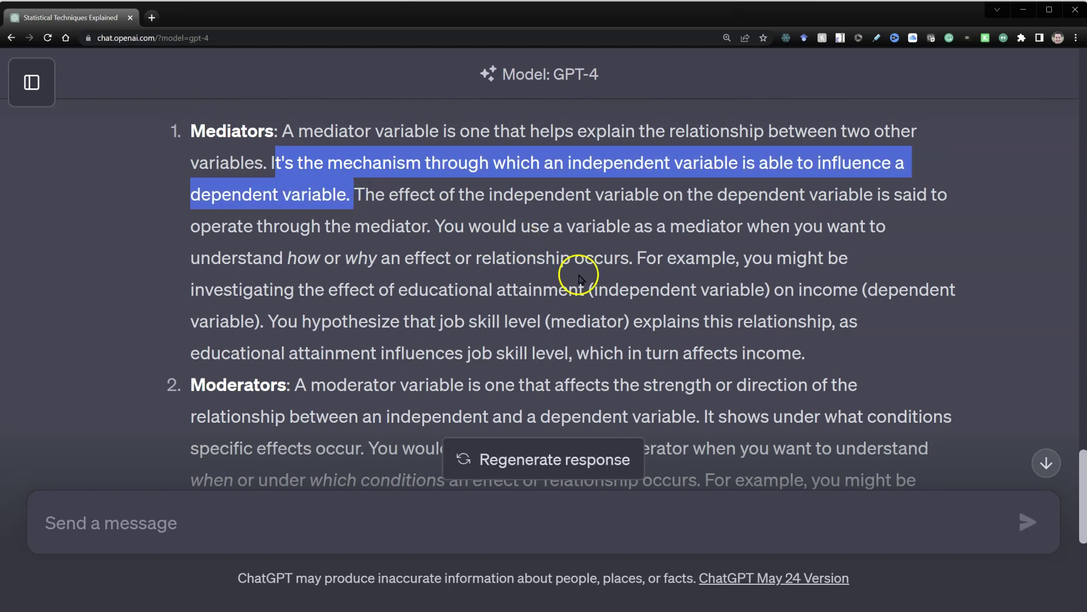
scroll(567, 273, down, 5)
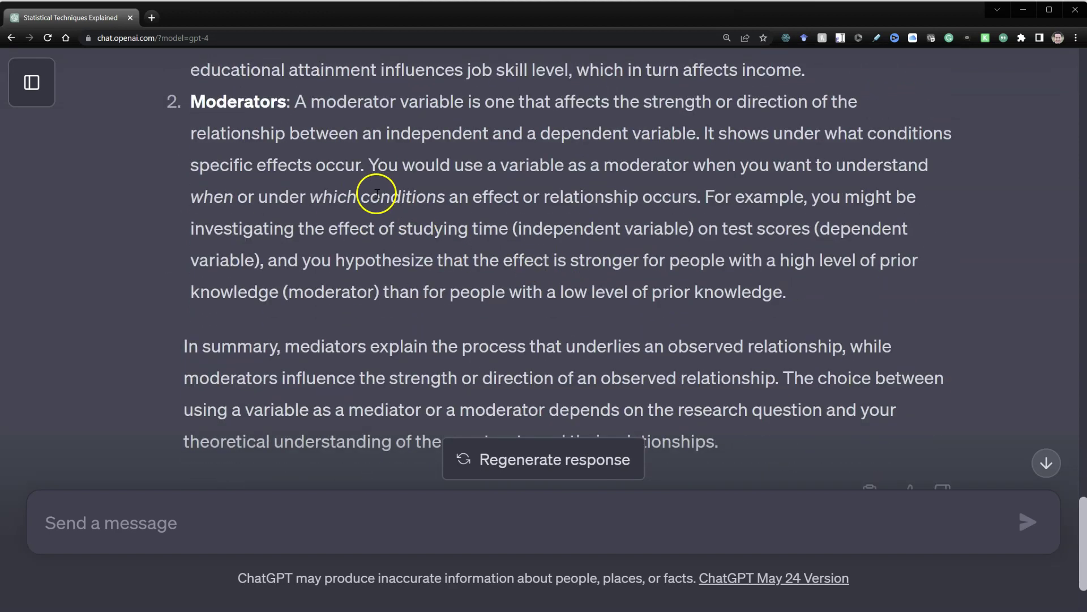
drag(485, 102, 691, 136)
scroll(736, 204, down, 2)
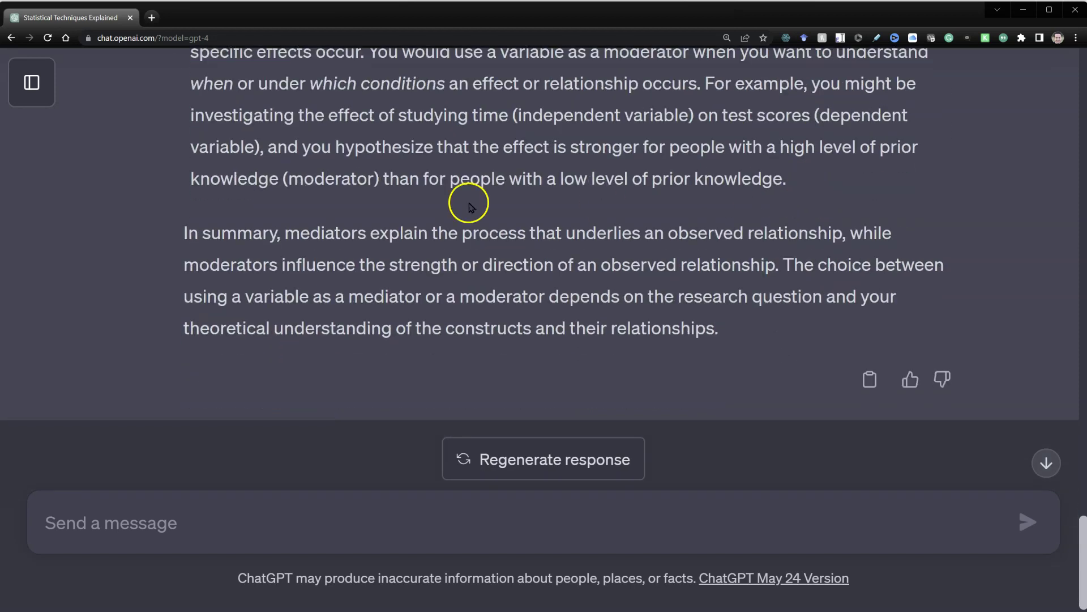
drag(300, 233, 667, 263)
drag(784, 264, 715, 327)
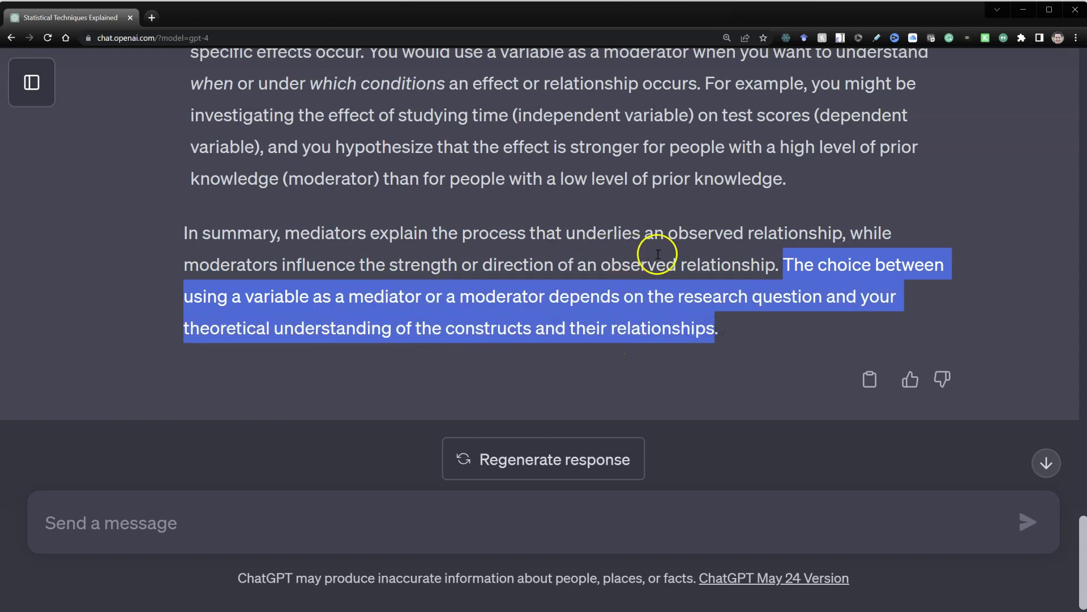
- Highlight the Moderators paragraph and draft a simple-terms follow-up on telling mediator from moderator
scroll(655, 250, up, 3)
drag(294, 158, 820, 348)
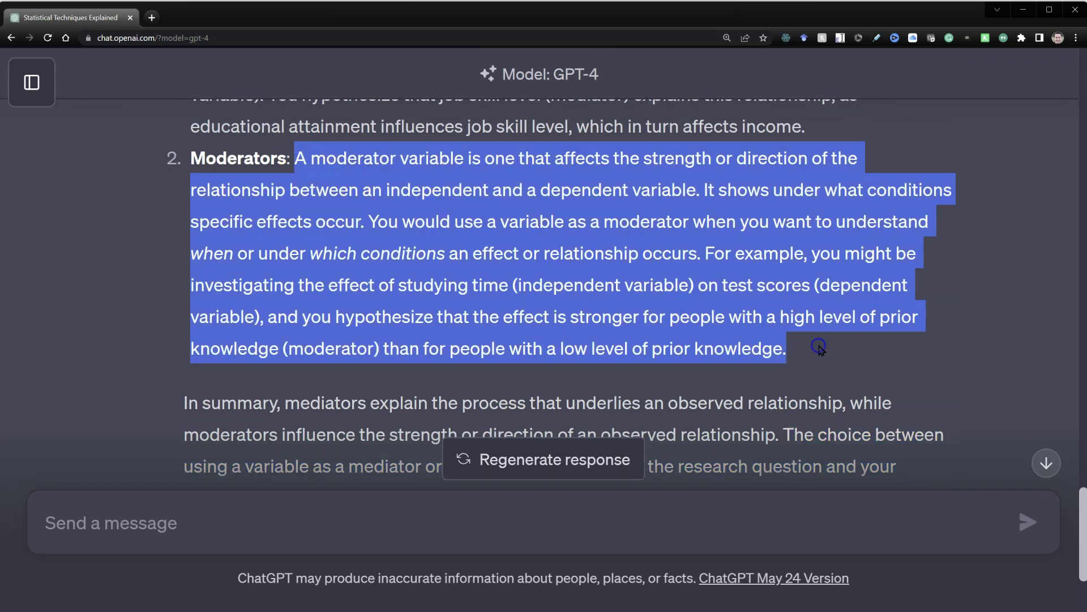
click(827, 370)
click(683, 522)
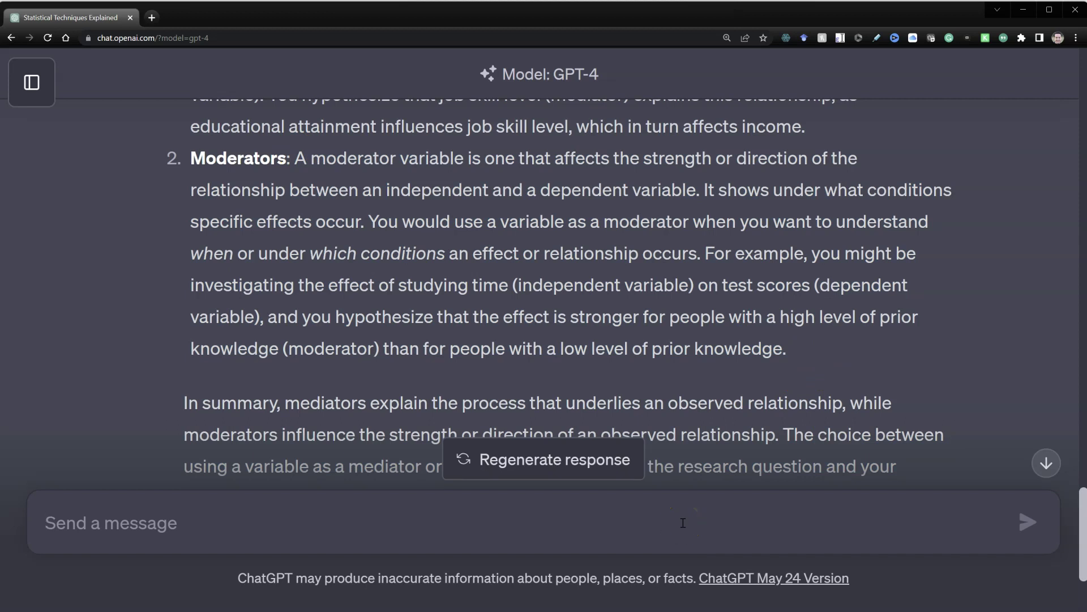
text(So, in v)
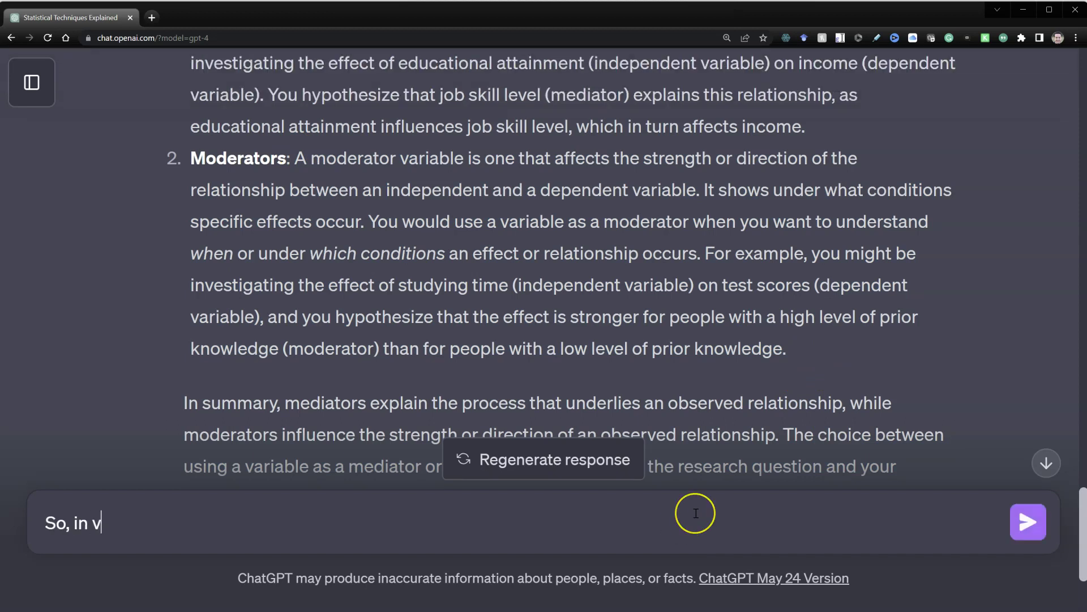
text(ery simple terms)
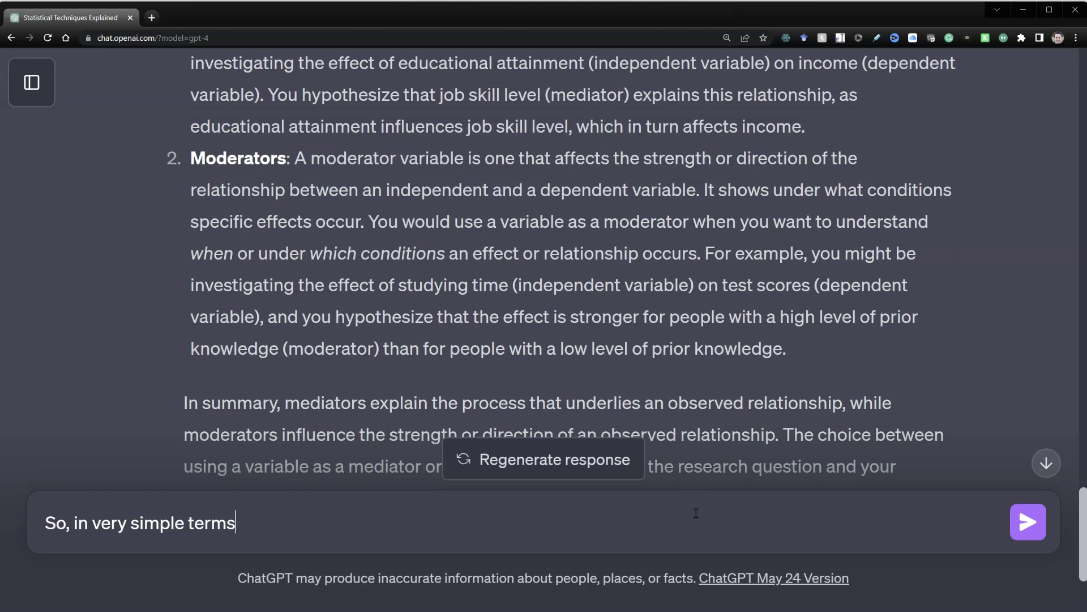
text(, is thr)
text(re a way to det)
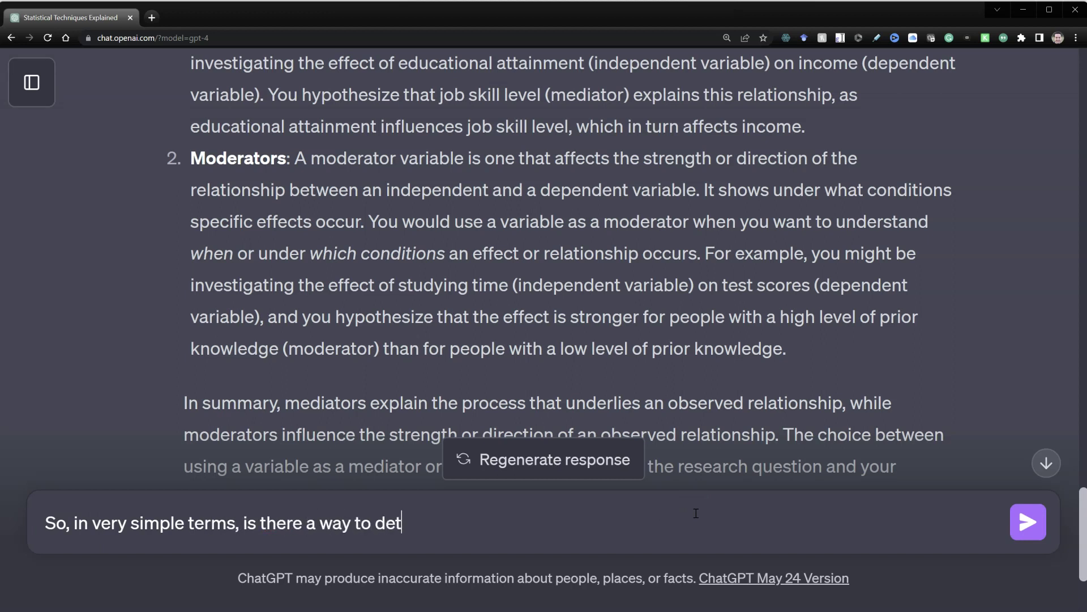
text(ermine whether a con)
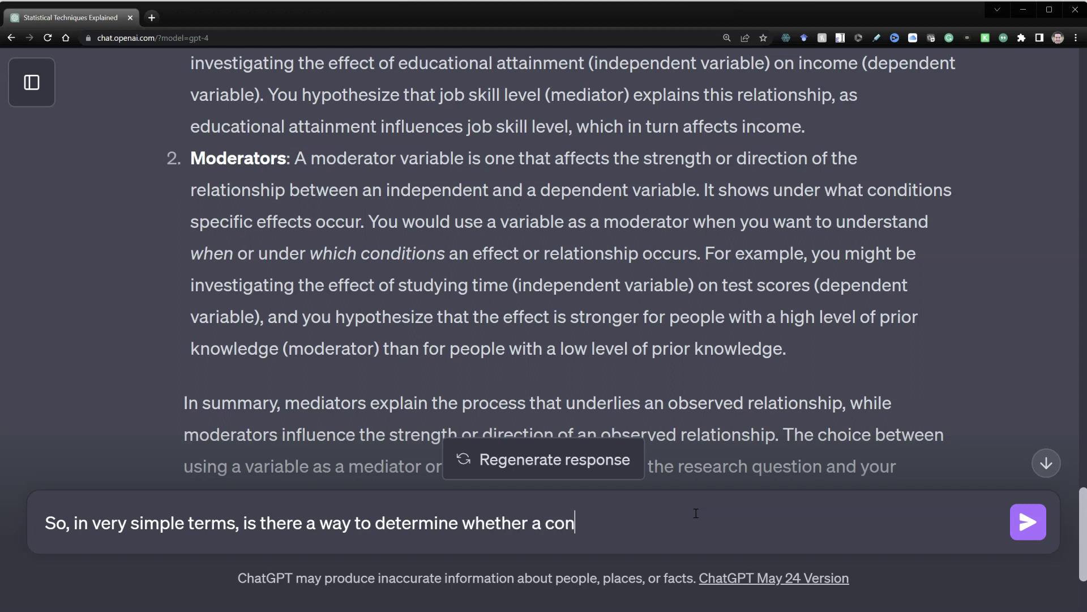
text(struct should be)
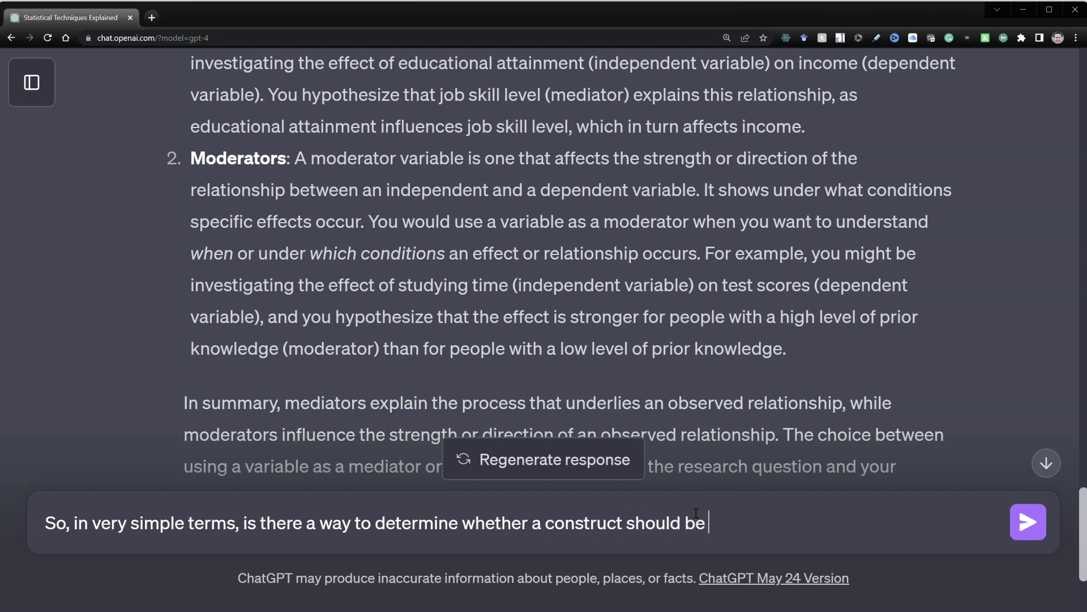
text( used as a m)
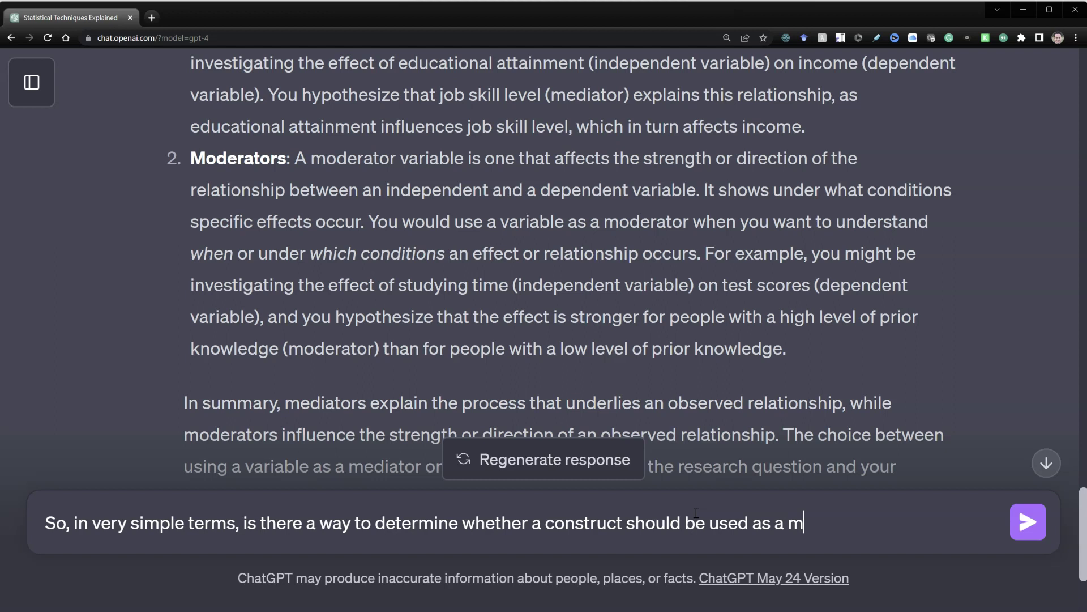
text(ediator or moderator)
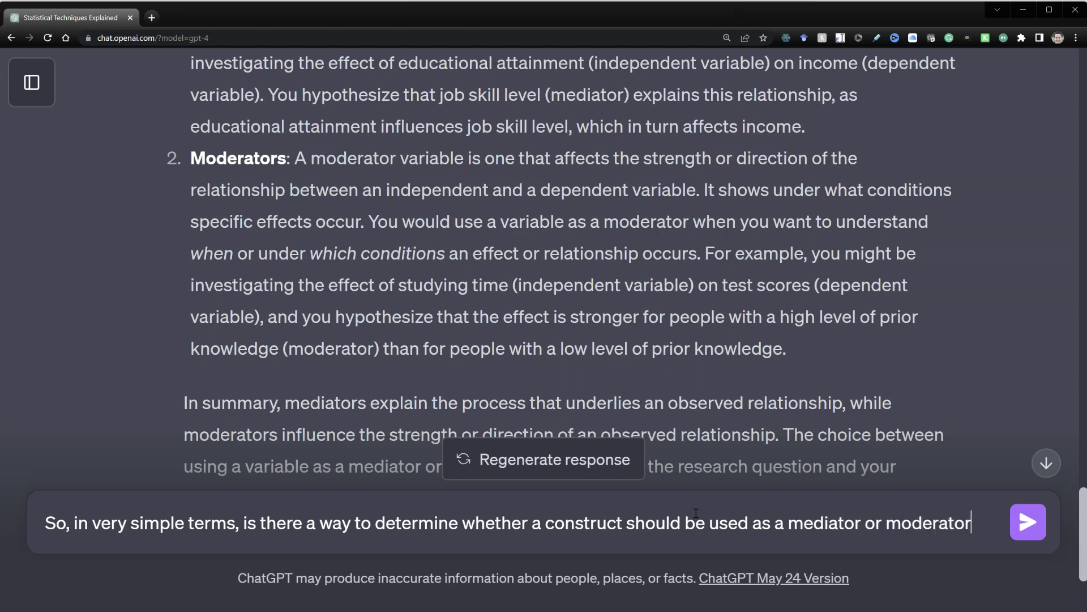
text(?)
- Send the follow-up and read the how/why versus when answer, highlighting 'moderation effect'
key(Return)
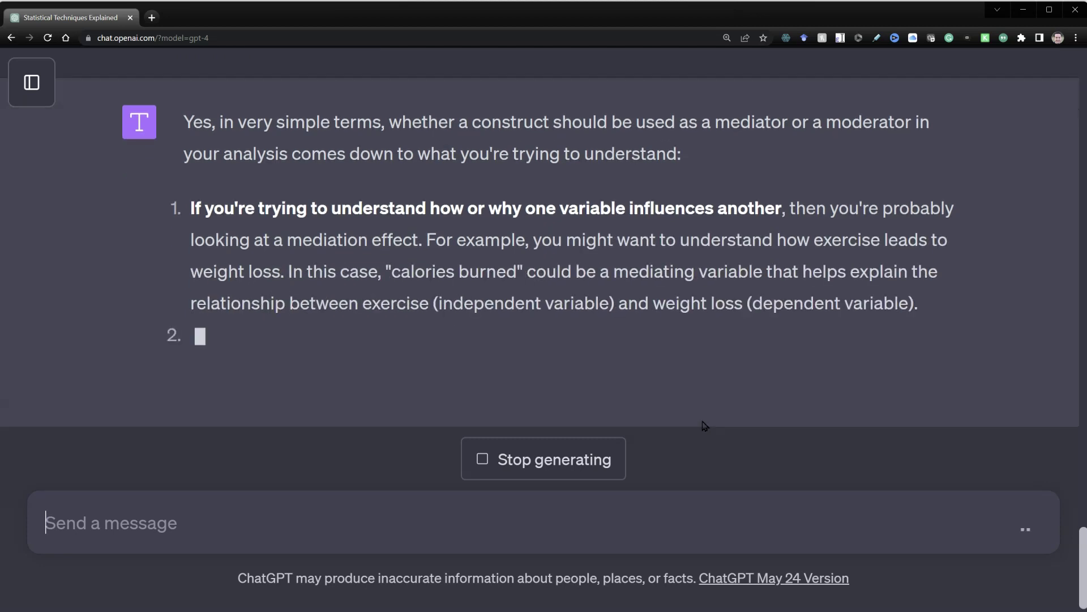
scroll(396, 198, up, 2)
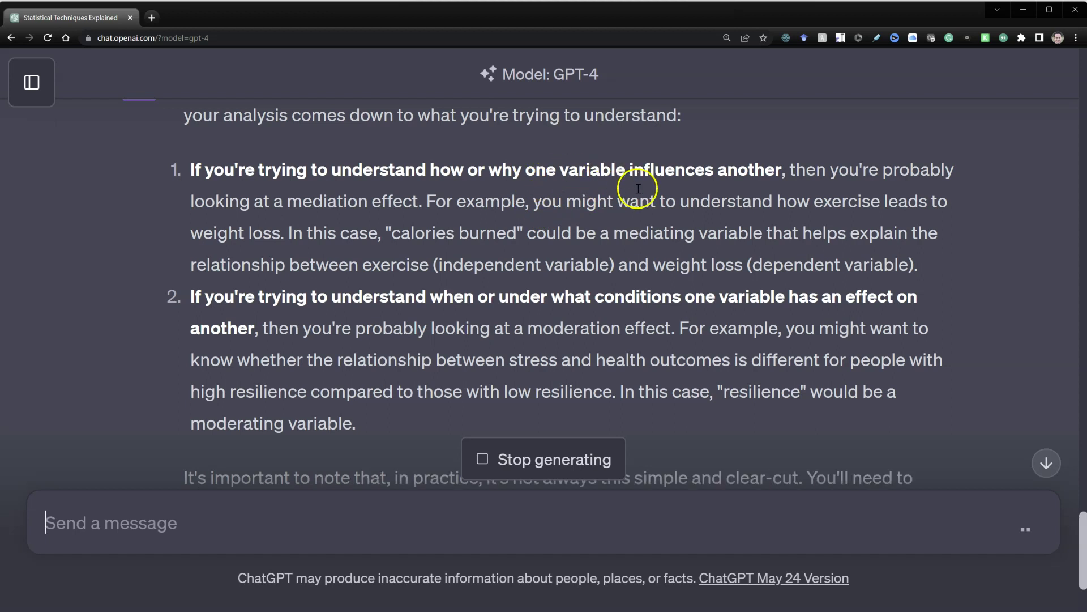
click(256, 203)
drag(256, 203, 402, 202)
scroll(401, 272, down, 1)
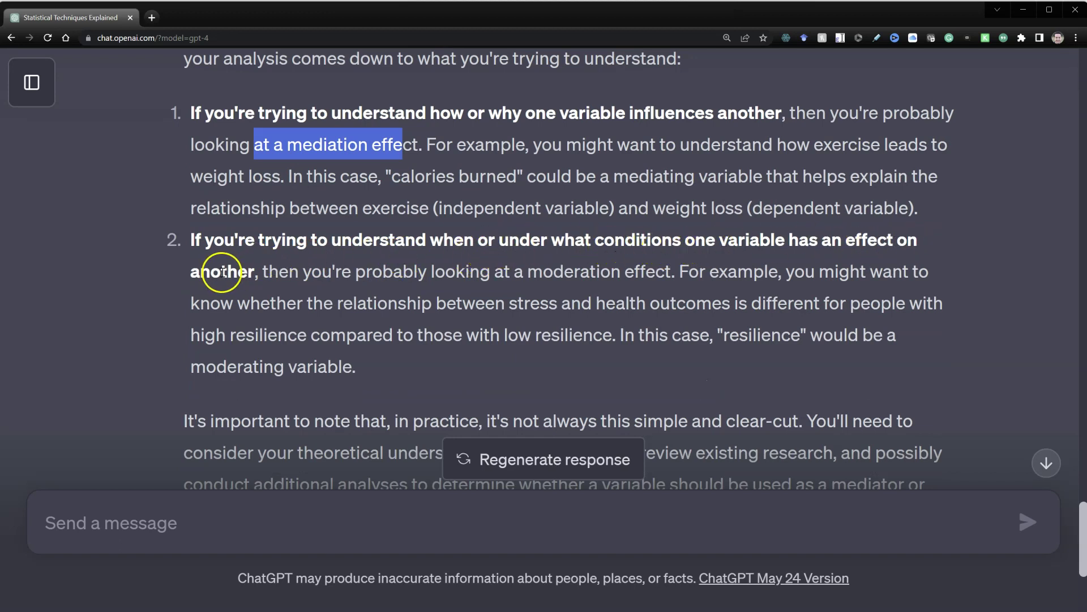
drag(520, 272, 666, 285)
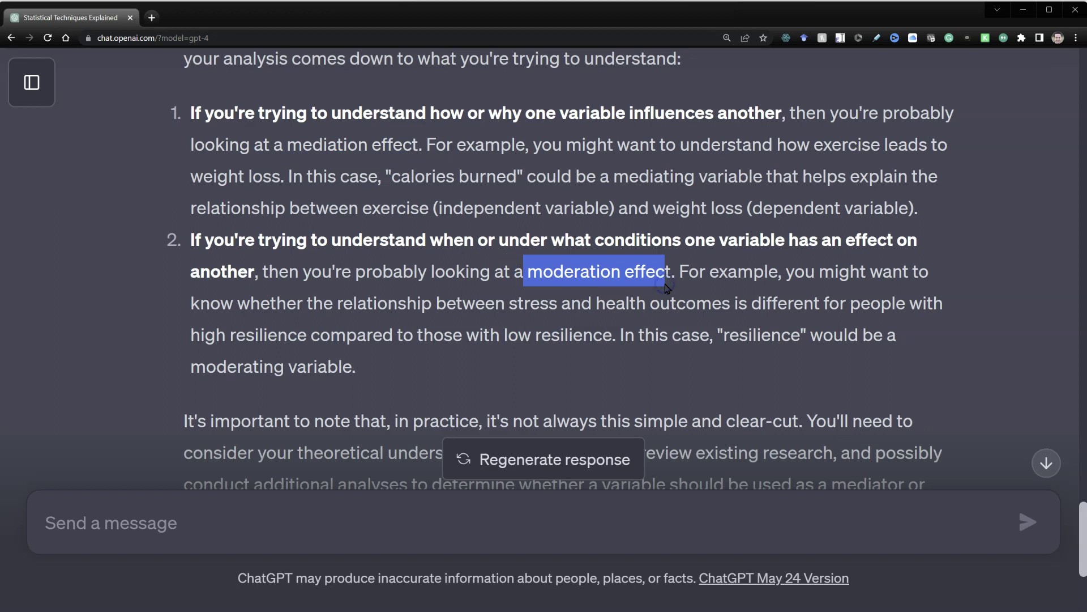
scroll(666, 288, down, 3)
scroll(665, 292, up, 2)
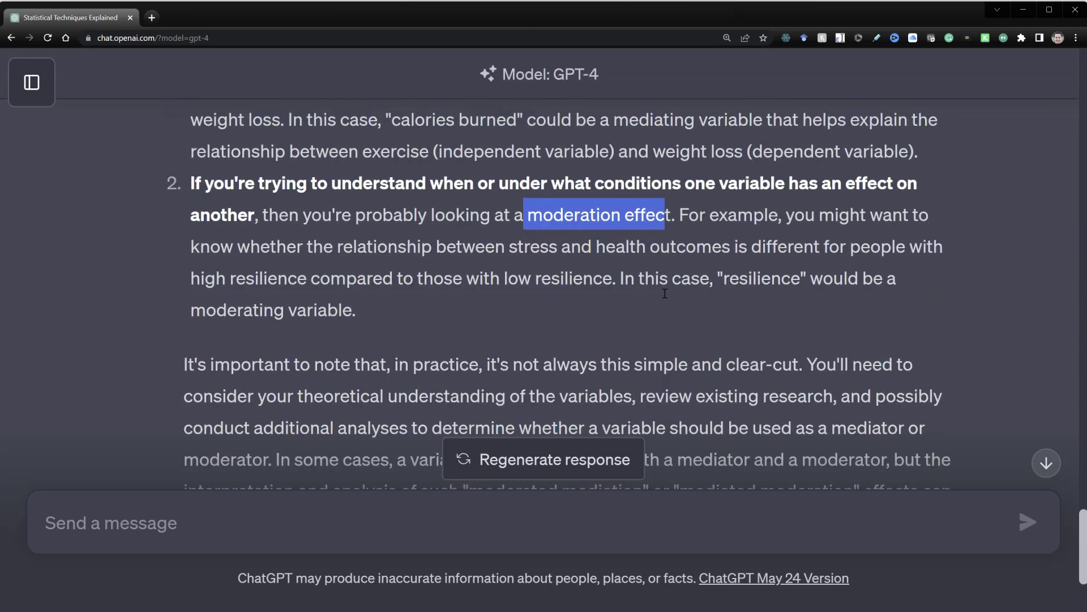
scroll(665, 294, up, 2)
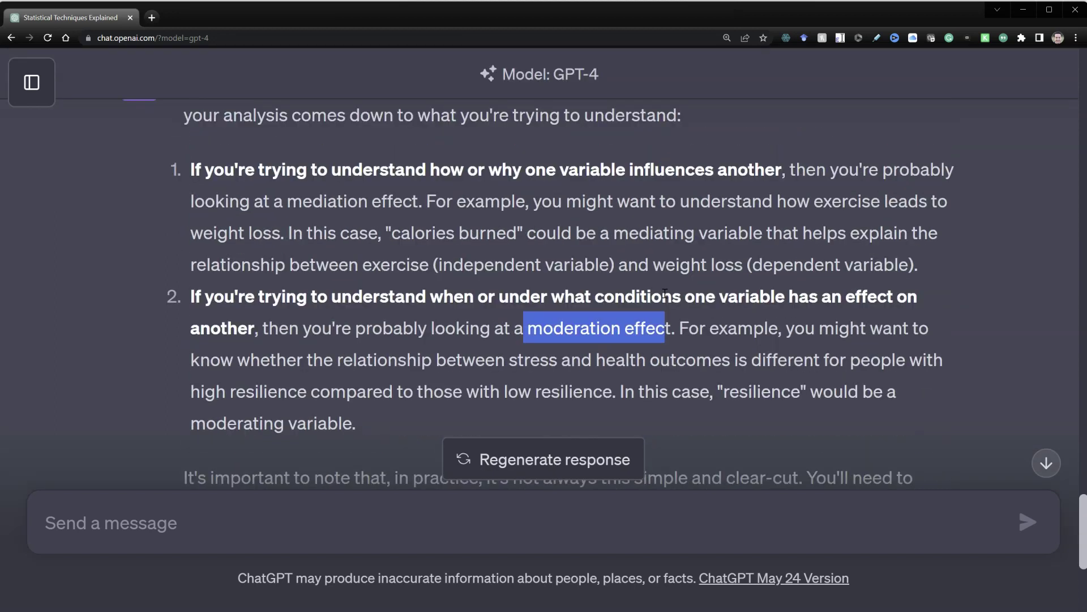
scroll(671, 295, down, 6)
- Ask GPT-4 to explain SmartPLS path, factor and PCA weighting, highlighting the PCA objective
click(320, 520)
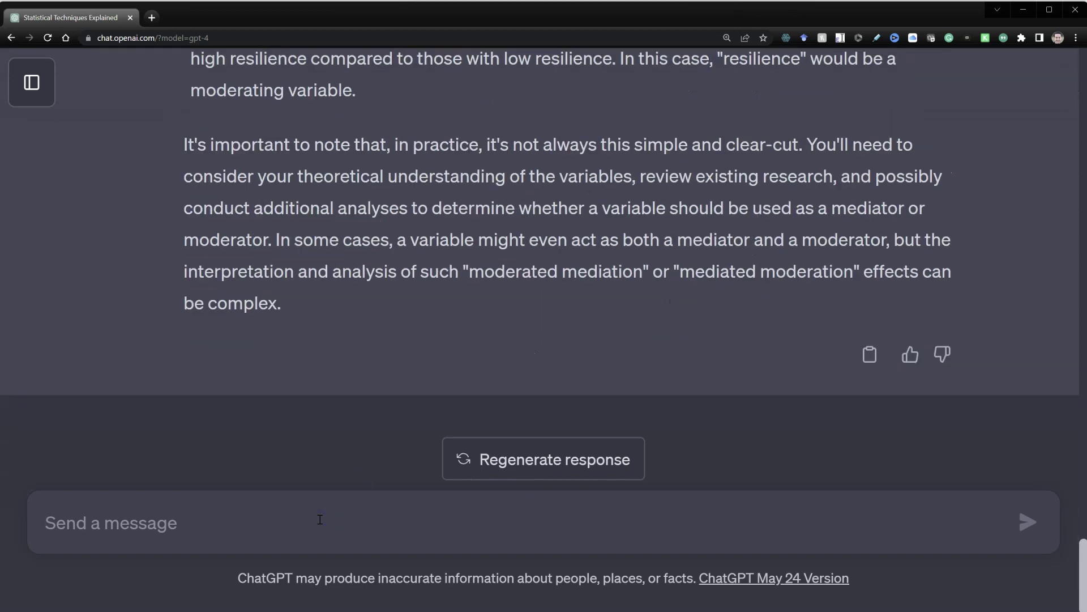
text(Please explain teh d)
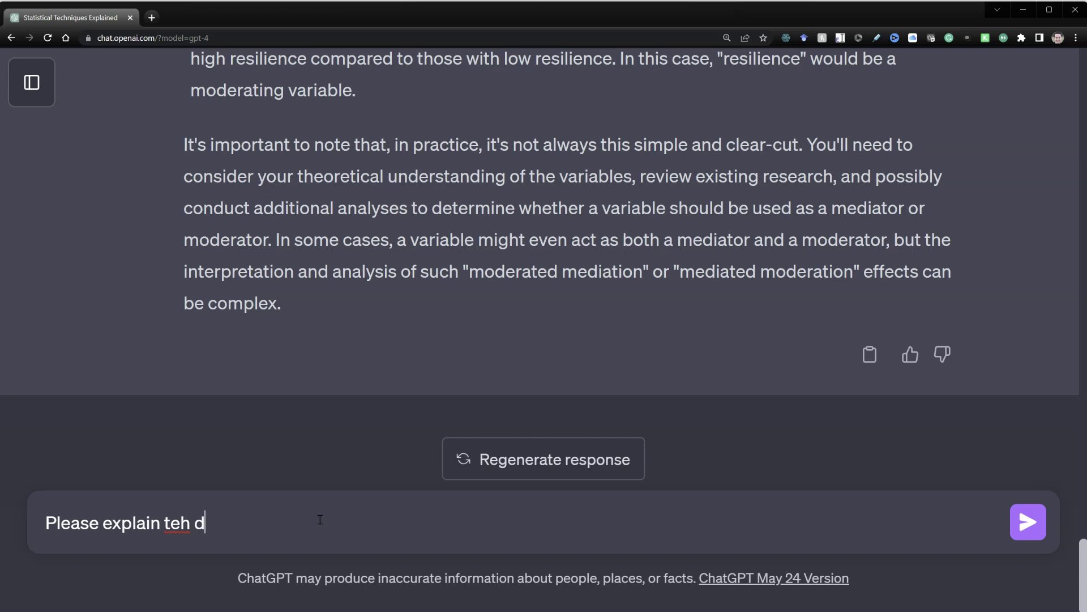
key(BackSpace)
key(BackSpace)
key(BackSpace)
key(BackSpace)
text(he different weighting scheme)
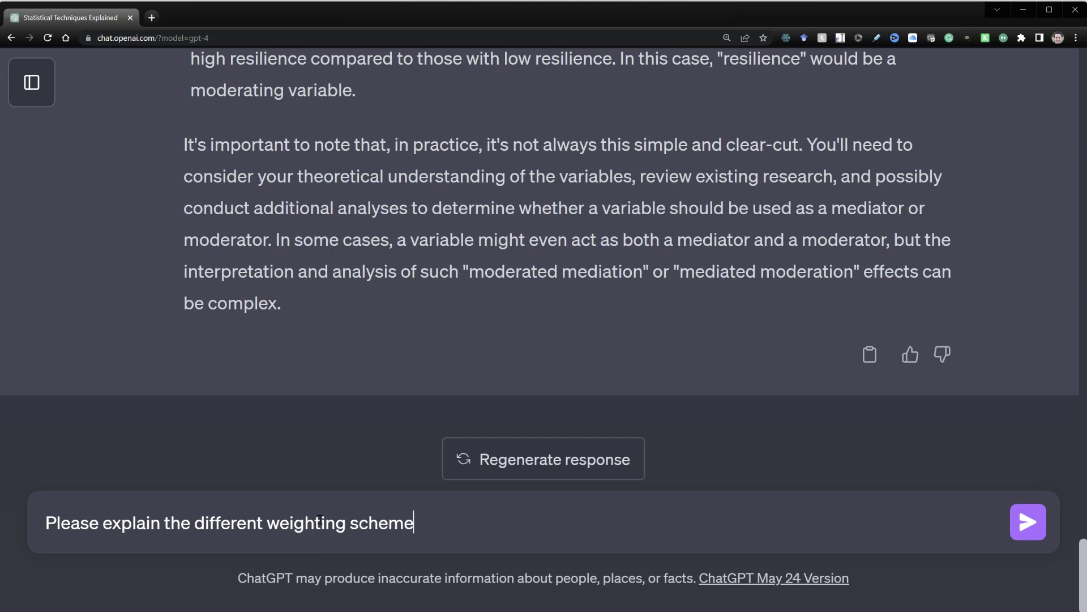
text(s in SmartPLS:)
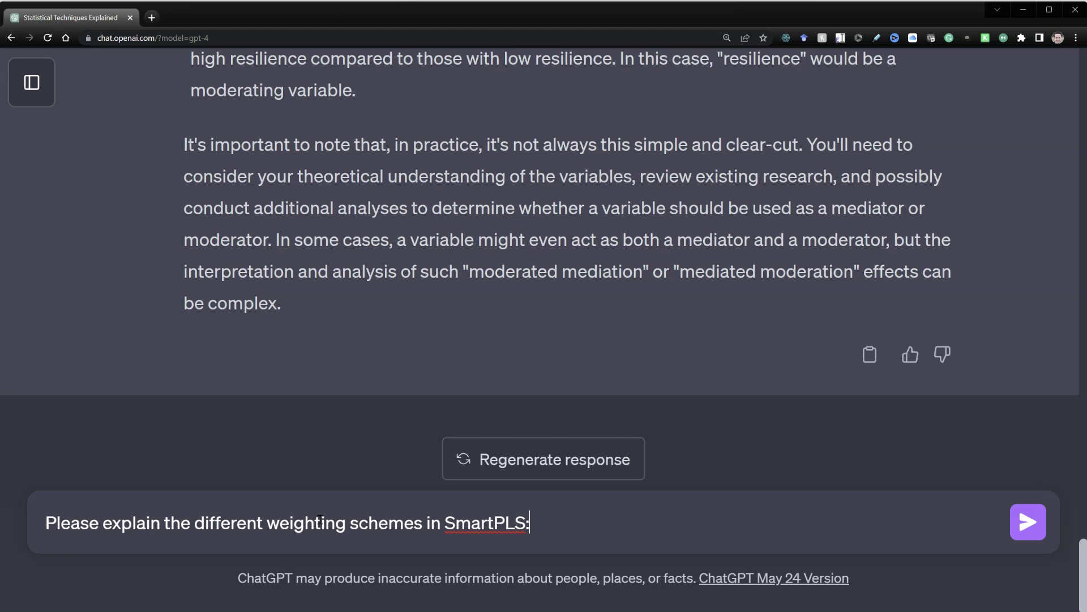
text( path, factor, PCA)
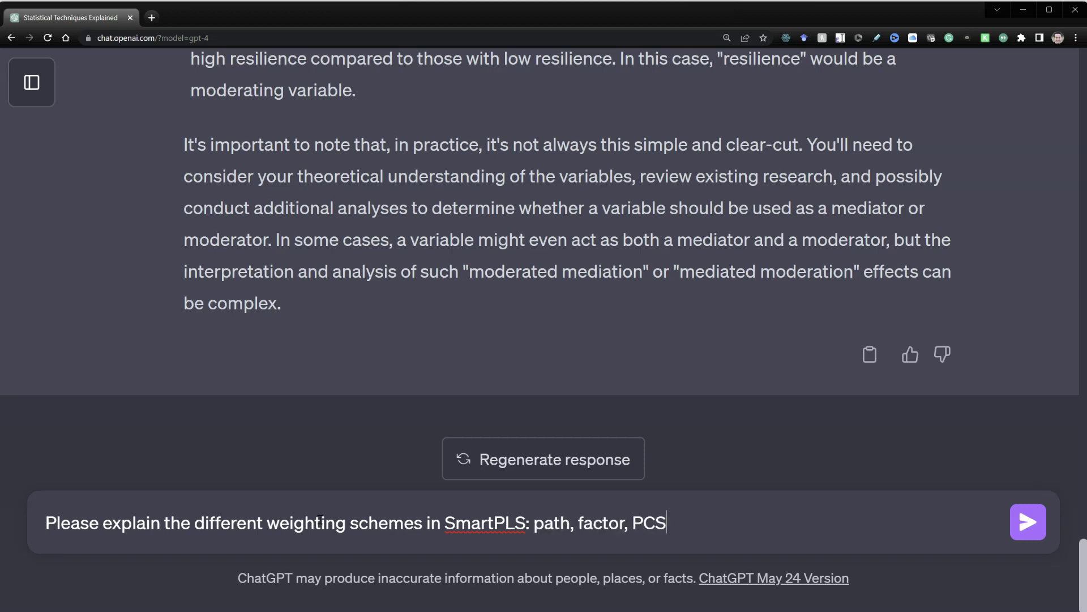
key(Return)
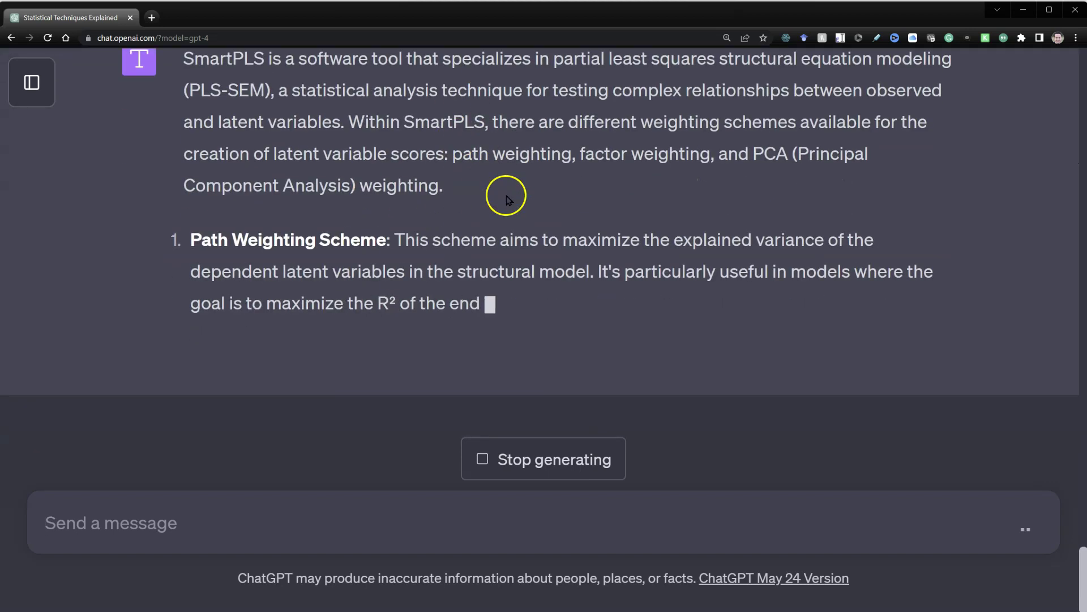
scroll(824, 218, up, 2)
drag(799, 202, 347, 235)
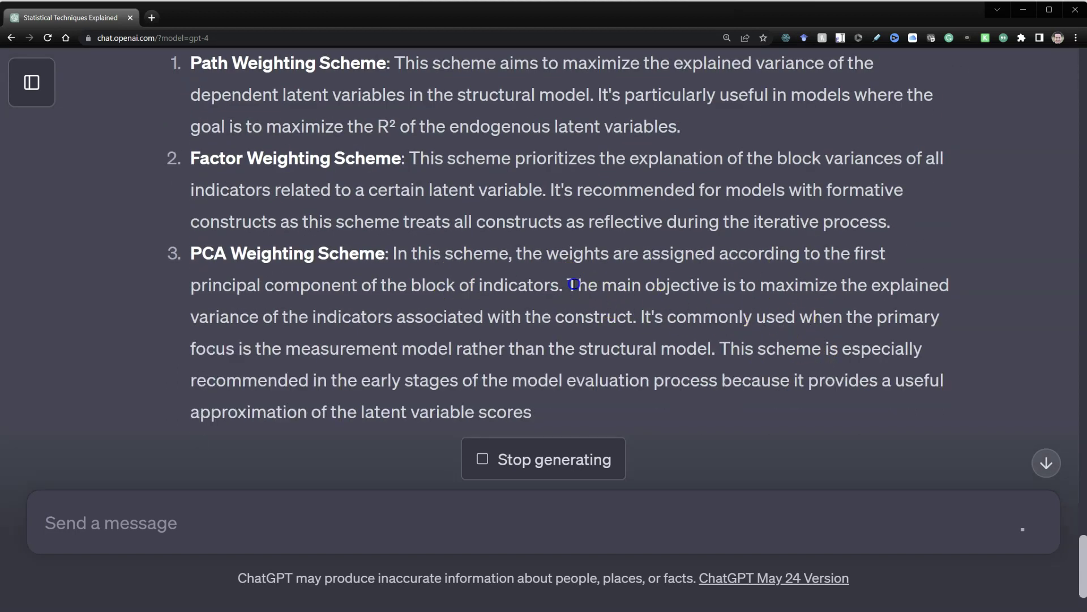
drag(575, 285, 630, 324)
scroll(673, 331, down, 4)
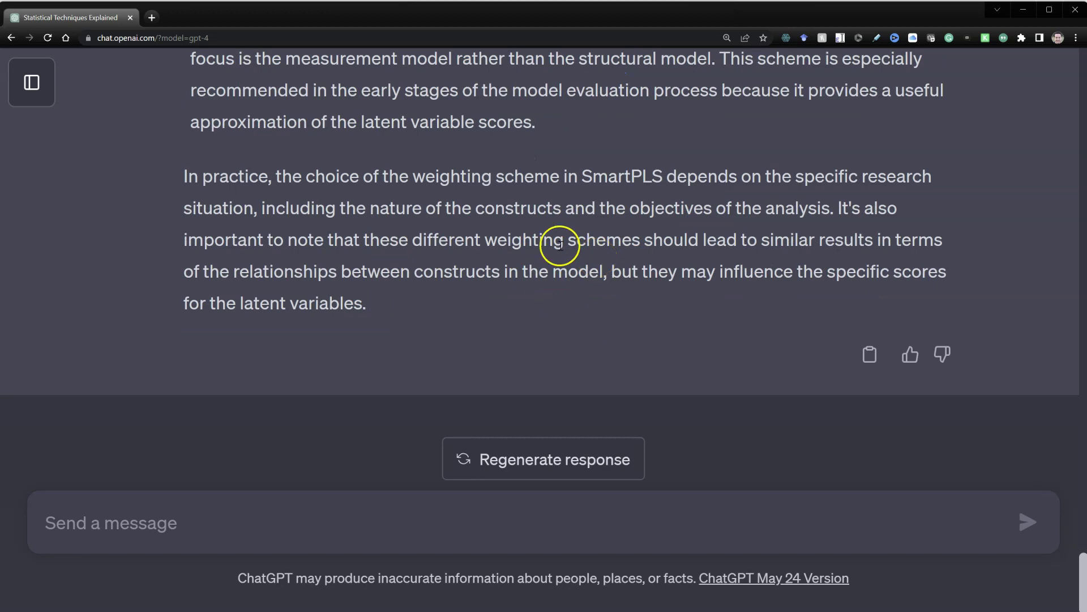
scroll(644, 295, up, 5)
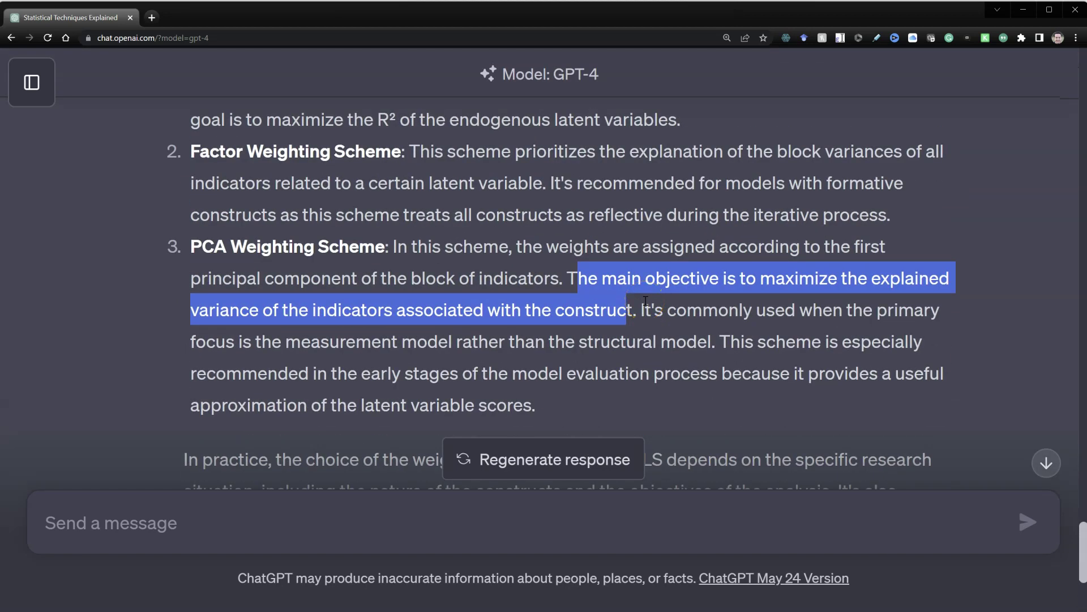
scroll(645, 300, up, 2)
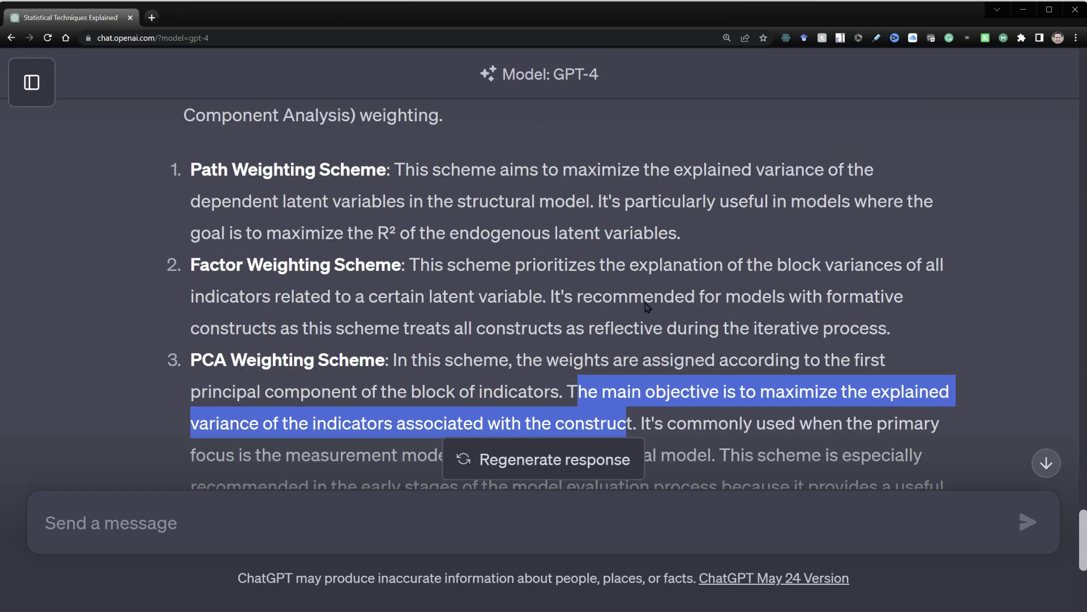
scroll(623, 317, down, 7)
- Request good literature for learning more about these weighting schemes
click(249, 527)
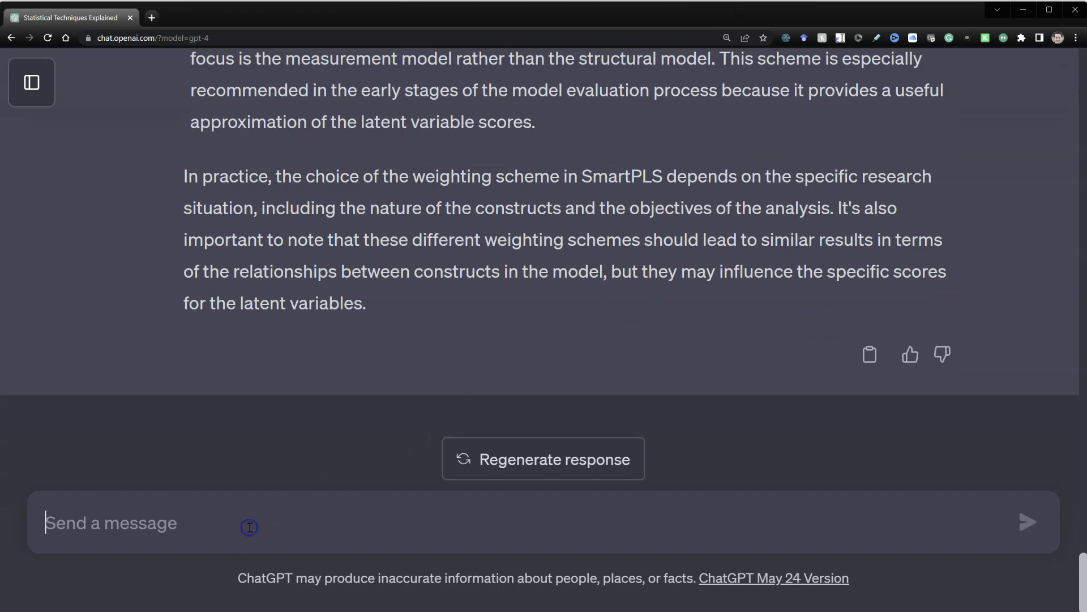
text(Could you recom)
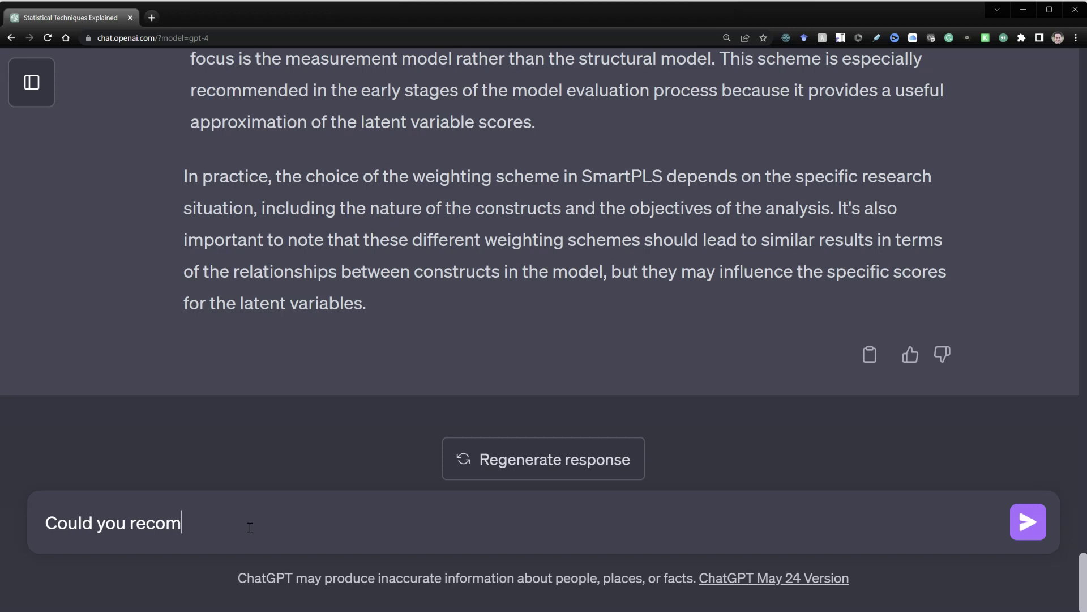
text(mend some good )
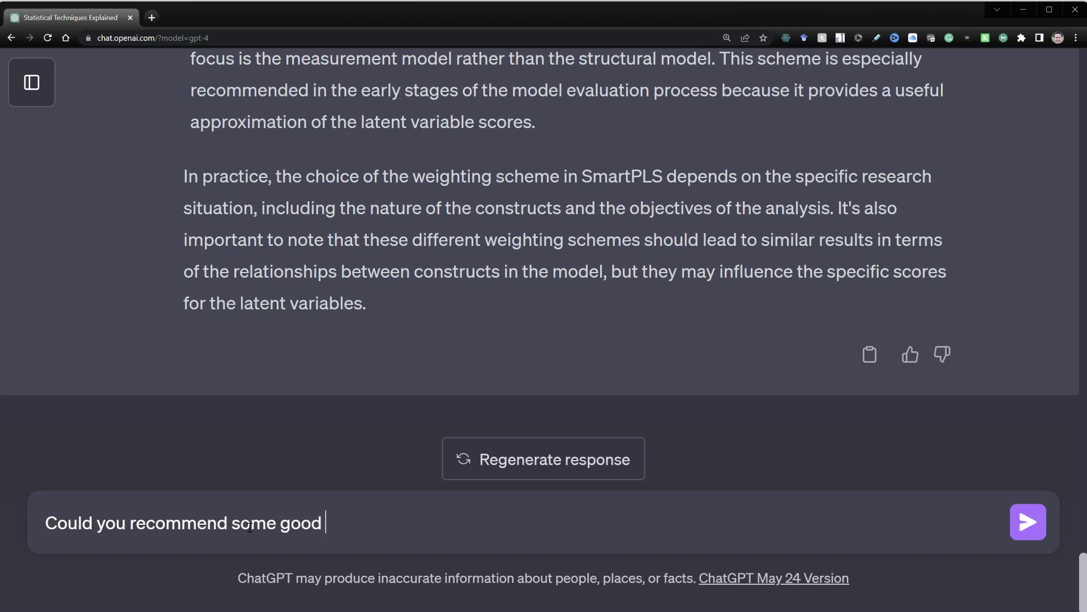
text(literature to learn more about the)
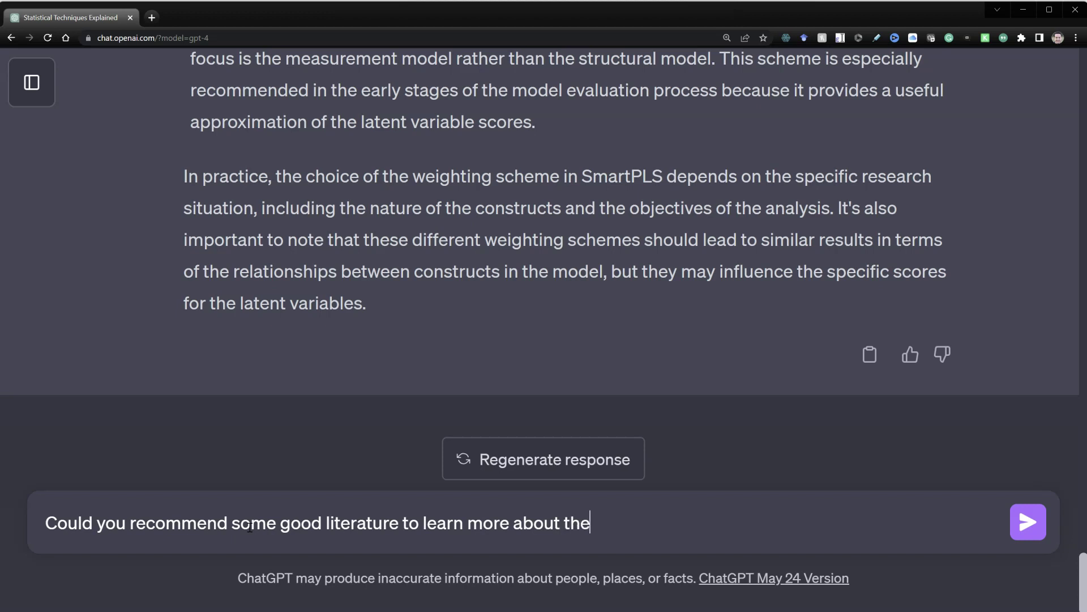
text(se weighting schemes?)
key(shift+Return)
key(BackSpace)
key(Return)
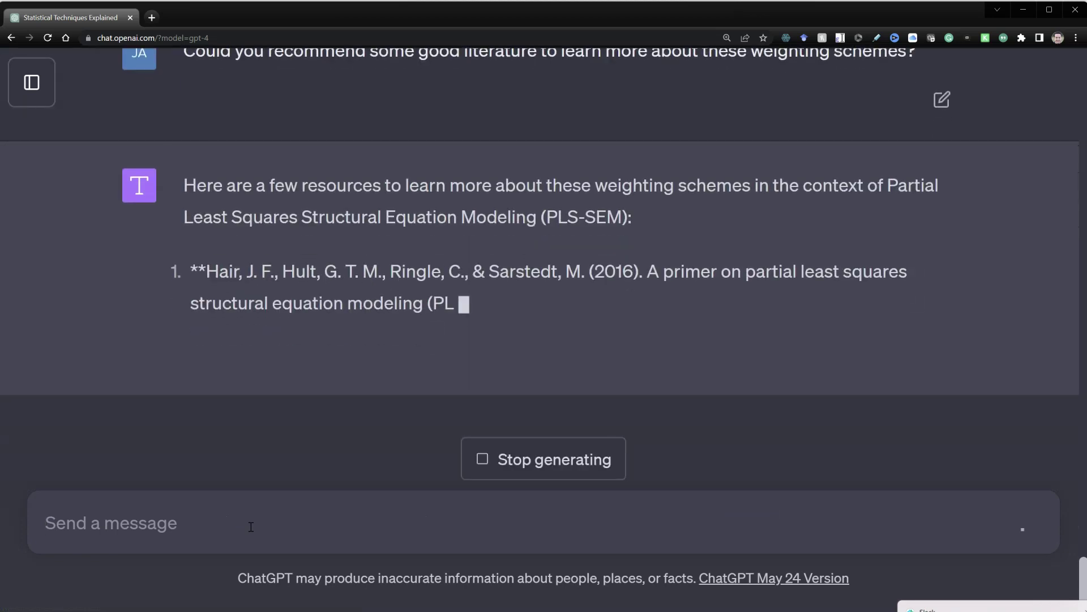
click(247, 473)
- Review the four recommended PLS-SEM resources, highlighting the first book's title
scroll(685, 182, up, 2)
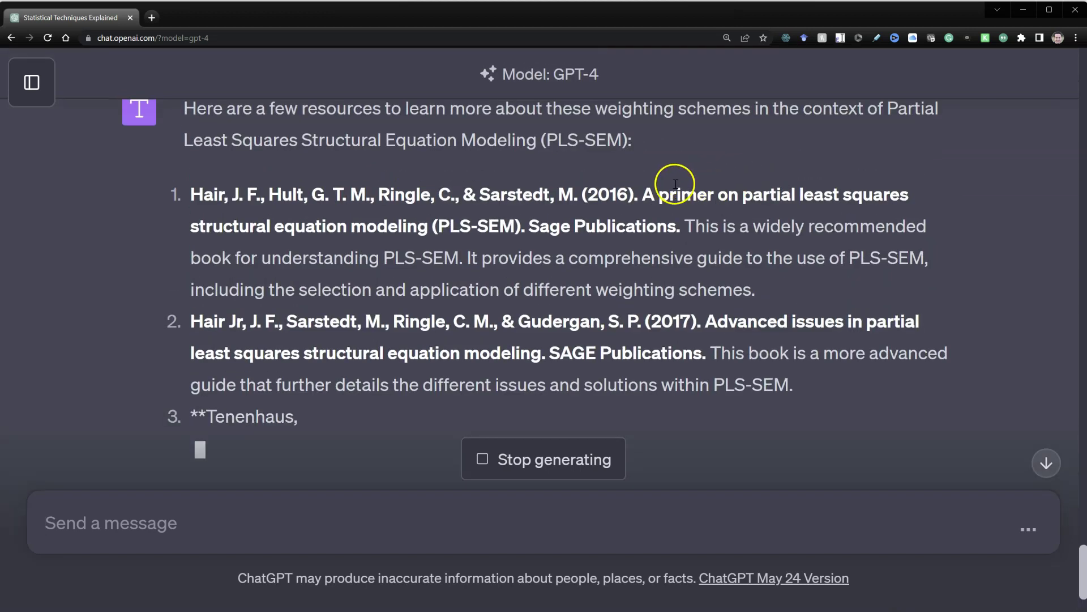
drag(653, 194, 679, 226)
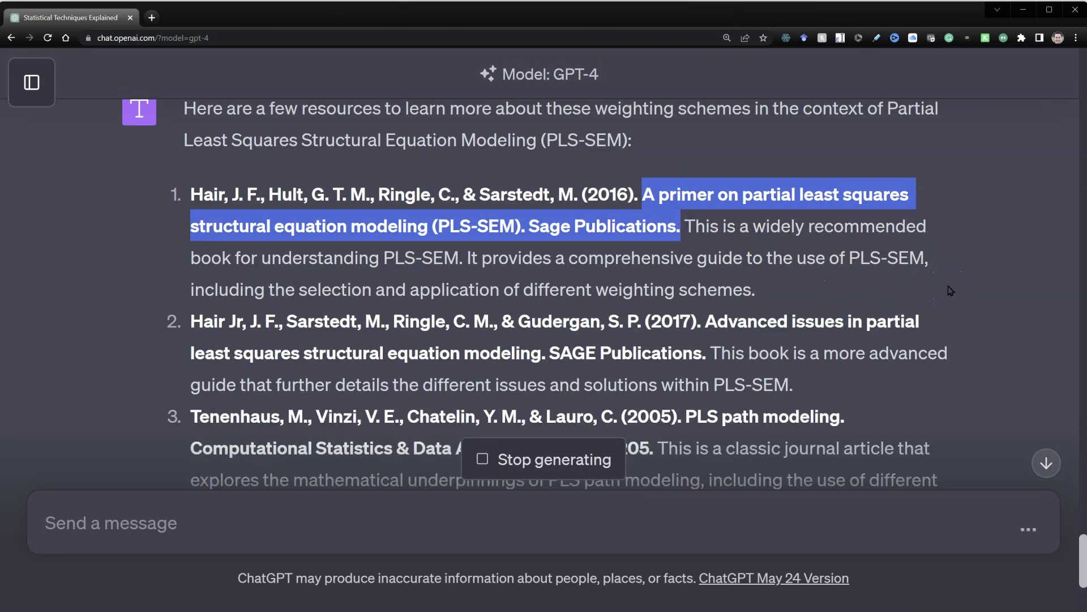
scroll(951, 290, down, 5)
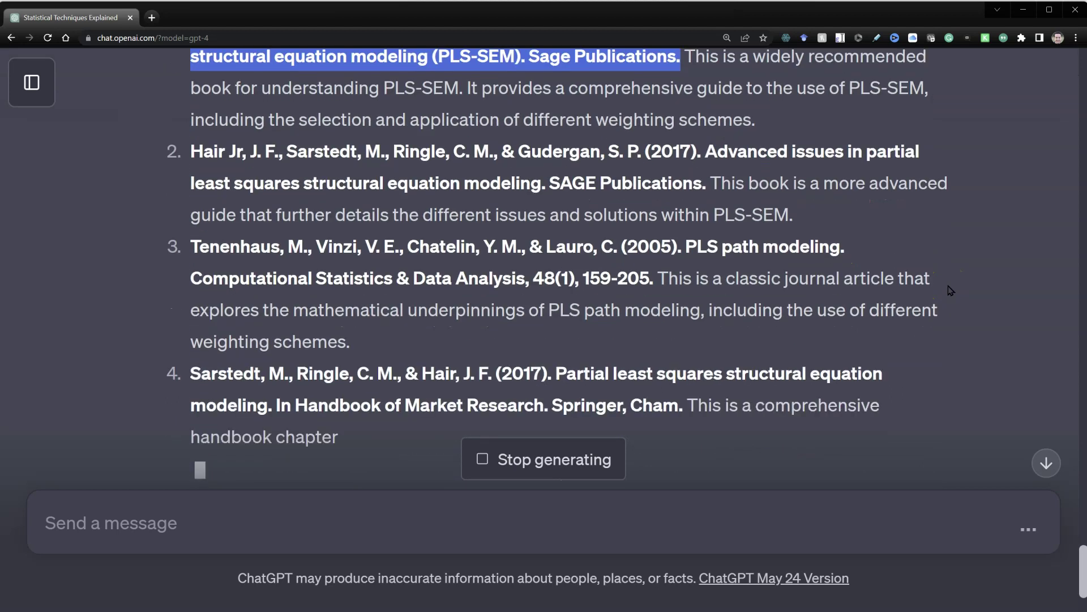
scroll(951, 290, down, 3)
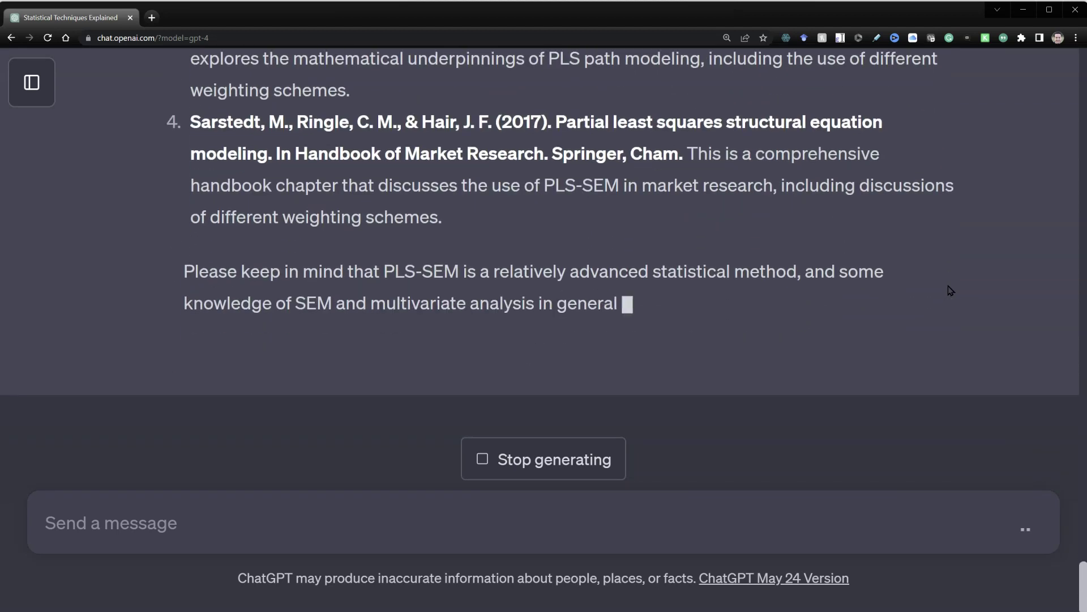
scroll(970, 249, up, 6)
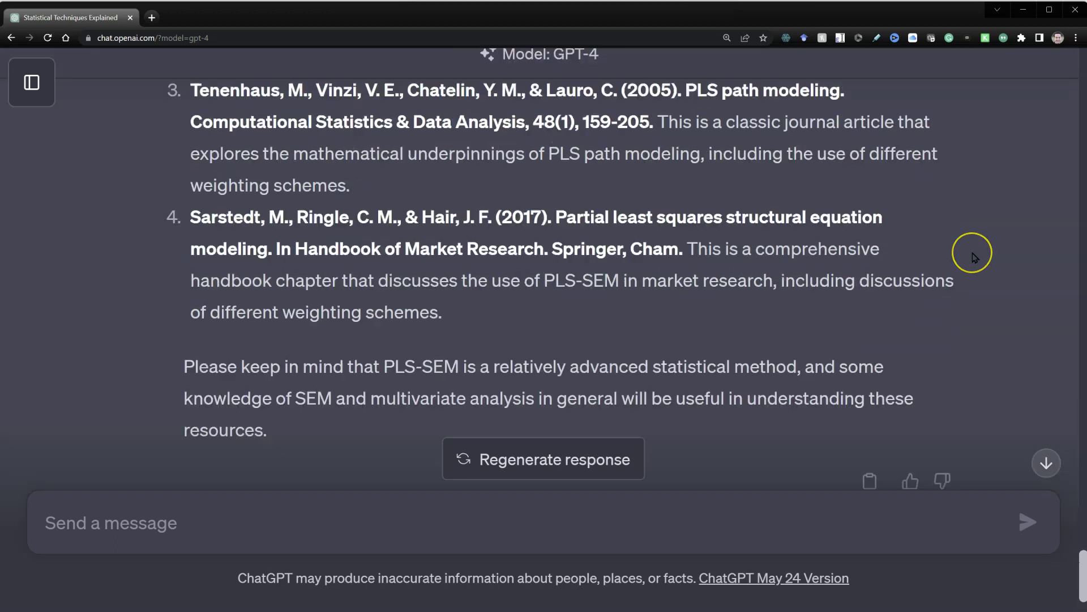
scroll(974, 258, up, 3)
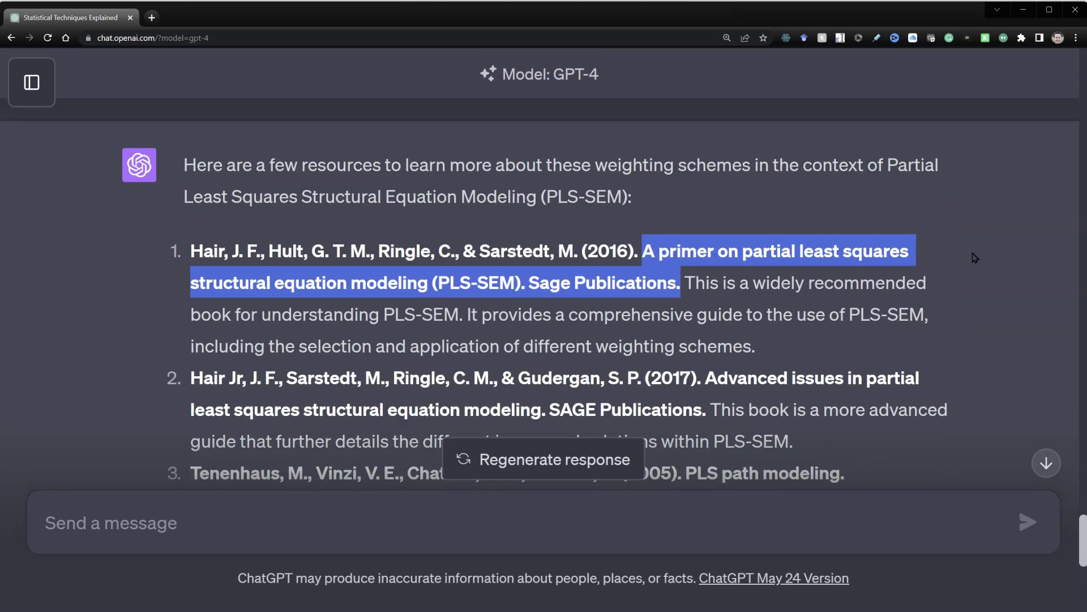